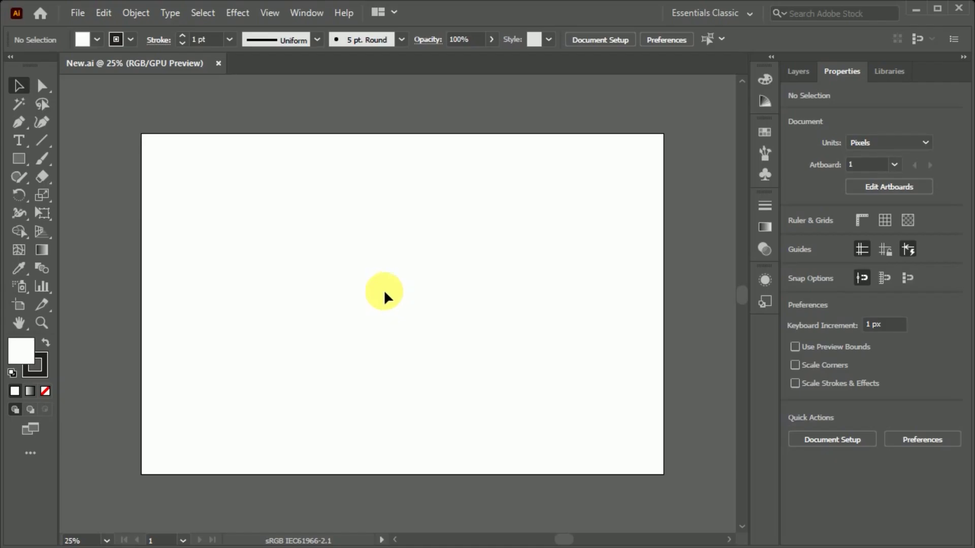
Draw the bottle body rectangle, round its top and bottom corners, and fill it dark teal
mouse_move(266, 209)
left_mouse_down()
mouse_move(414, 413)
mouse_move(437, 420)
left_mouse_up()
left_click_drag(411, 263, 413, 314)
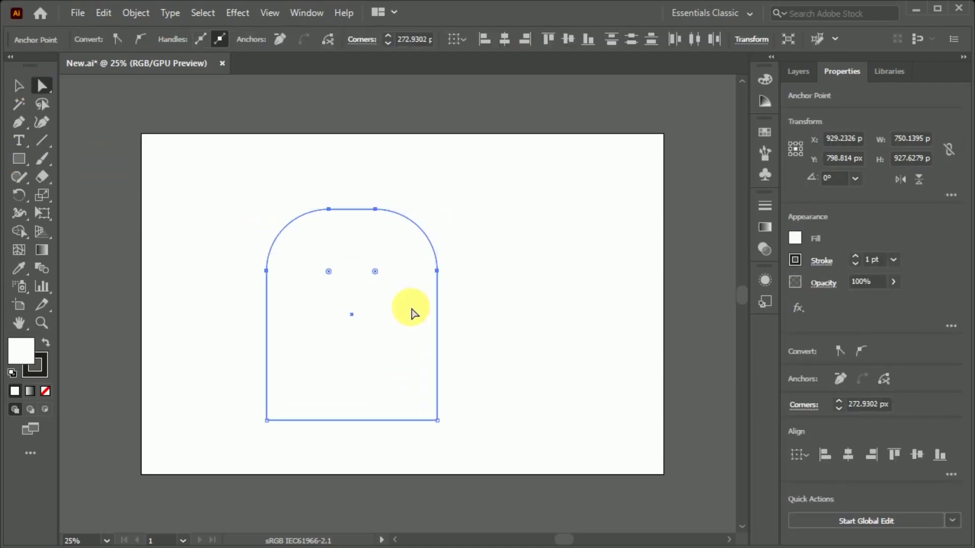
left_click_drag(432, 363, 433, 363)
left_click(18, 85)
double_click(21, 350)
left_click(635, 337)
key("Return")
Add a lighter teal ellipse over the body and clip it inside the bottle shape
left_click_drag(19, 158, 45, 187)
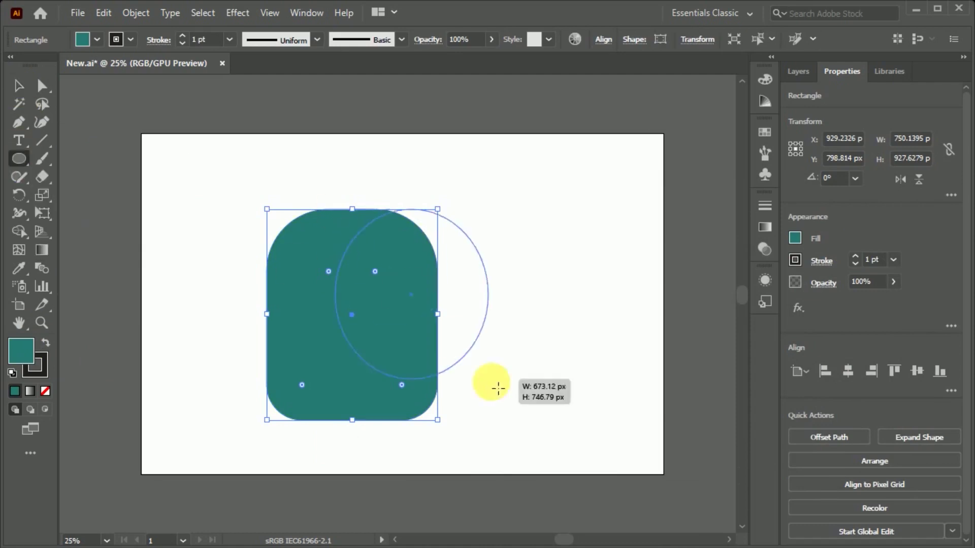
left_click_drag(299, 158, 487, 385)
left_click(19, 85)
double_click(21, 351)
left_click(616, 305)
key("Return")
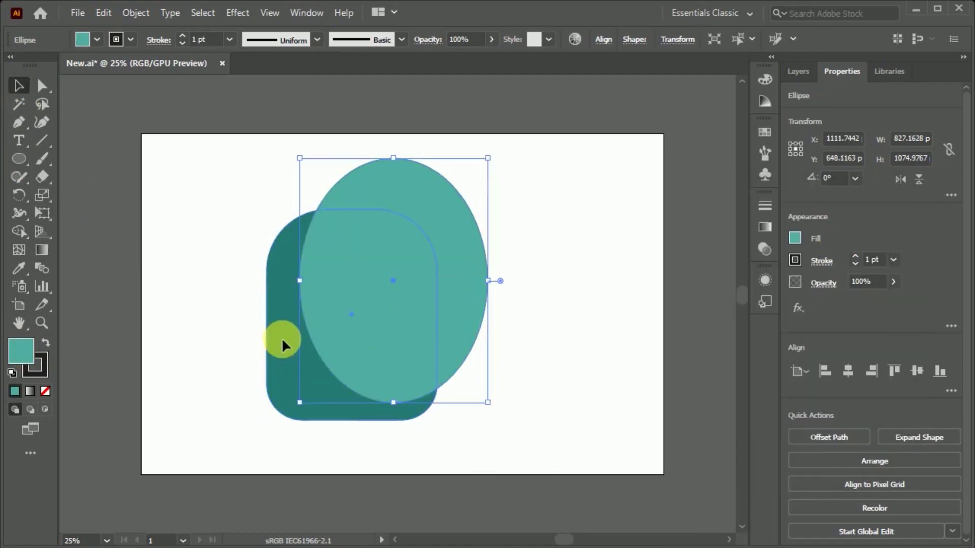
left_click(282, 340, "shift")
right_click(465, 196)
left_click(503, 367)
Draw two thin light aqua vertical strips down the middle of the bottle
key("m")
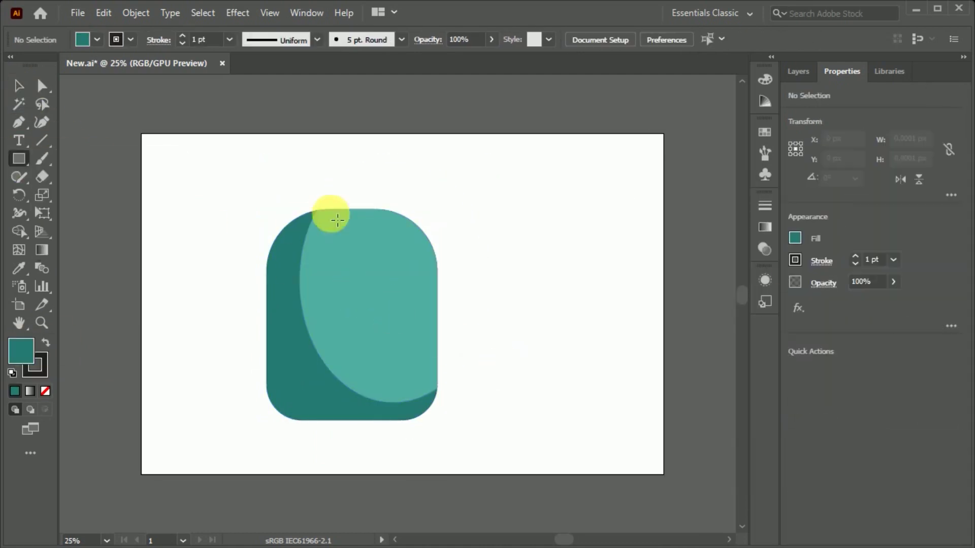
left_click_drag(359, 209, 371, 420)
left_click_drag(362, 323, 377, 374)
double_click(21, 350)
key("Return")
left_click(536, 315)
Inside the clipped group, draw an outline-free crescent highlight near the top right
left_click(374, 244)
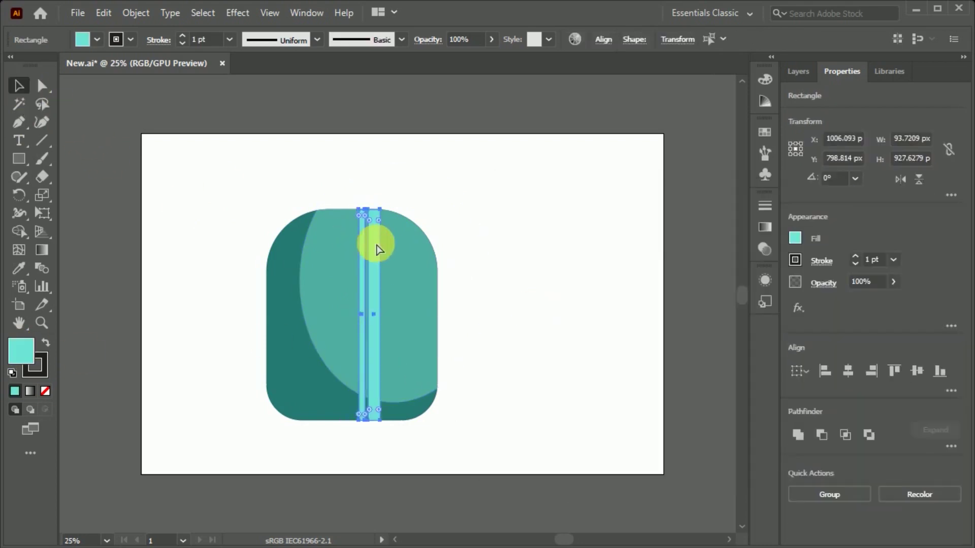
double_click(371, 279)
left_click(399, 234)
left_click_drag(426, 268, 418, 279)
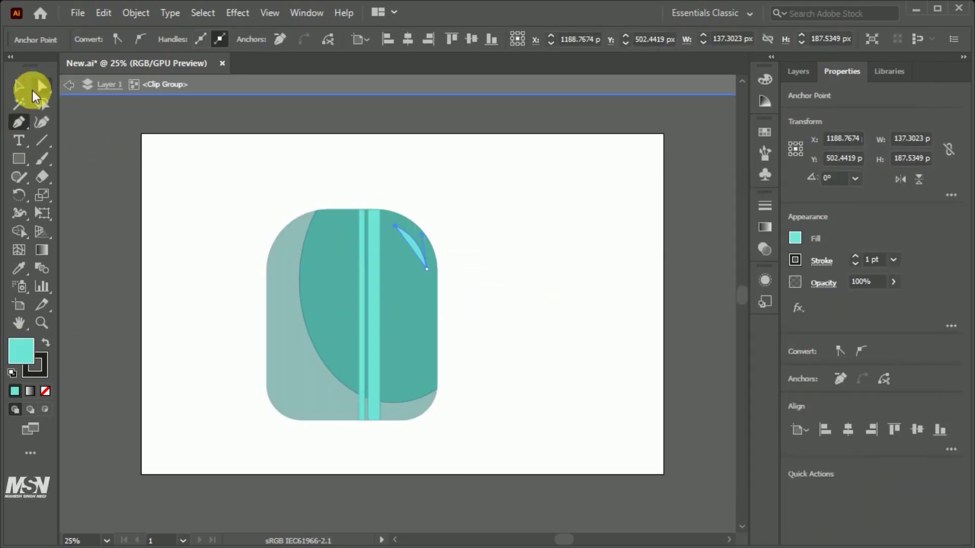
left_click(35, 366)
left_click(19, 86)
double_click(74, 92)
Make the centre strip half transparent and draw a rectangle across the bottle's middle
double_click(371, 314)
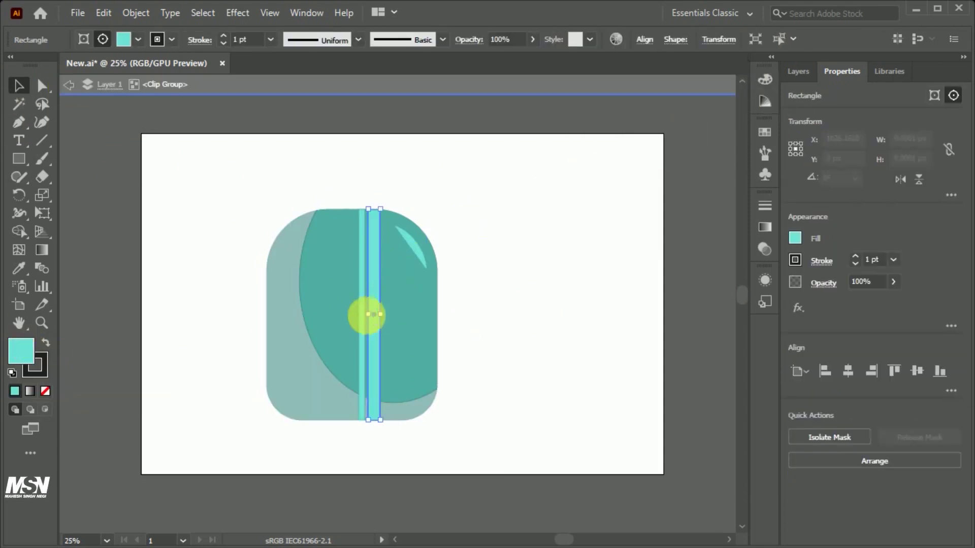
left_click(69, 85)
left_click(19, 159)
left_click_drag(266, 297, 438, 366)
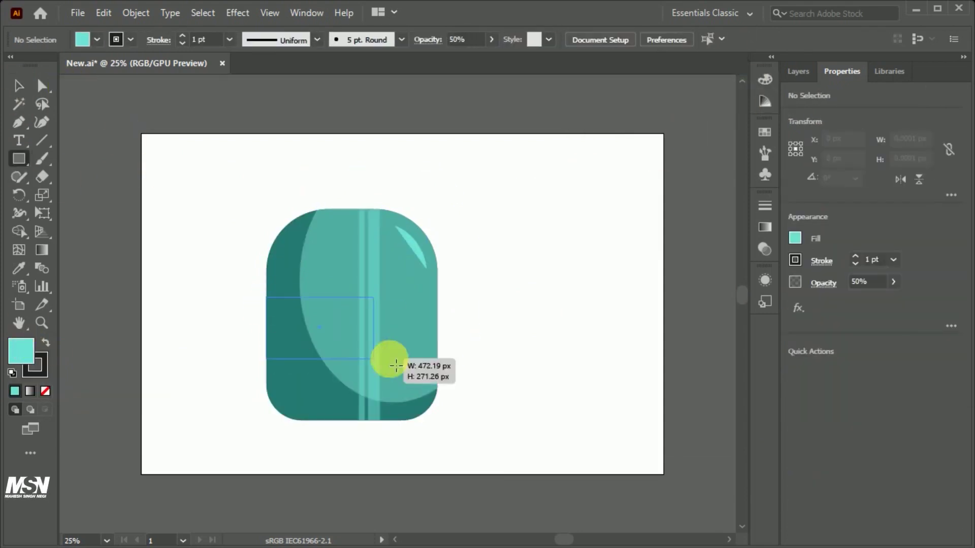
Make the middle band white with no outline and stretch its top edge upward
double_click(20, 351)
left_click(496, 228)
left_click(859, 241)
left_click(736, 101)
left_click(352, 330)
left_click_drag(352, 297, 355, 284)
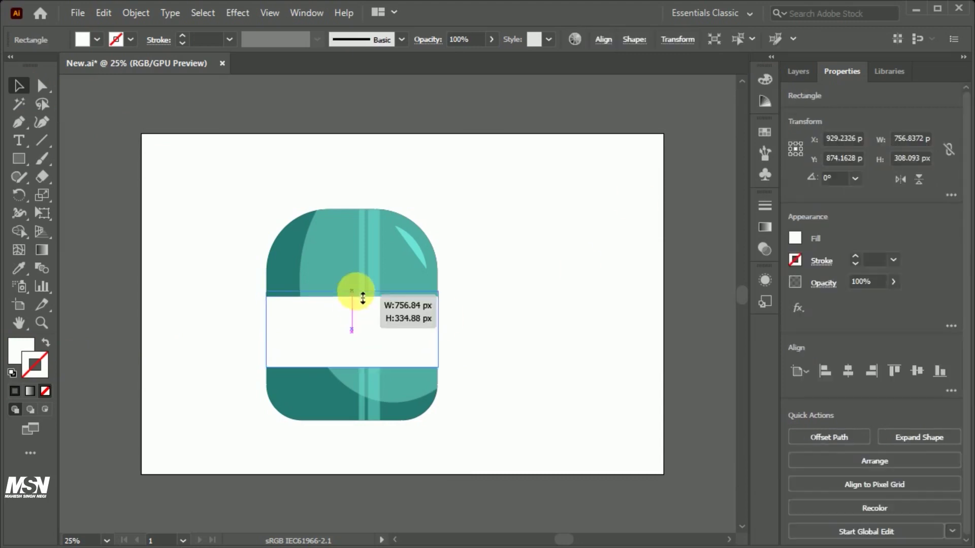
Recolour the label band light grey DDDDDD
left_click(296, 268, "shift")
left_click(699, 383)
left_click(351, 330)
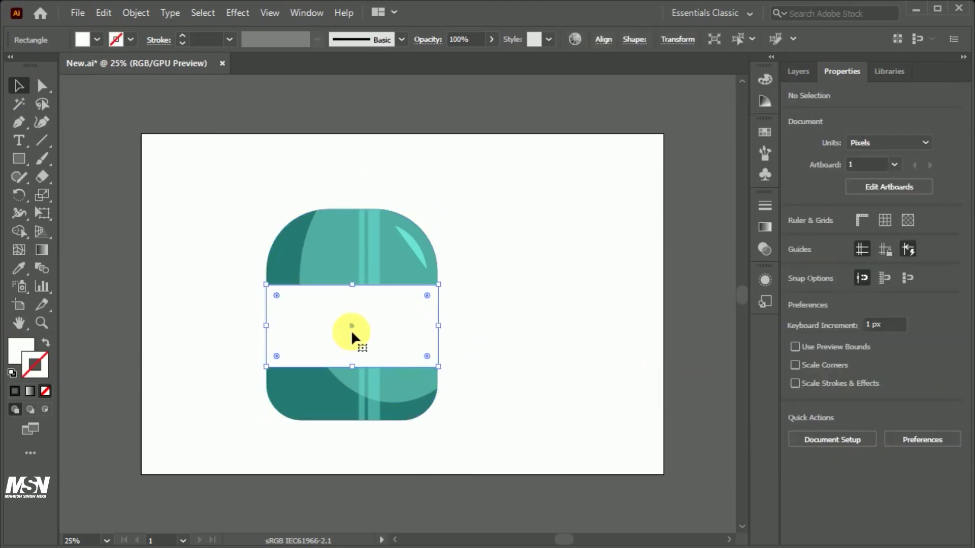
double_click(21, 351)
left_click(854, 242)
left_click(594, 285)
left_click(18, 159)
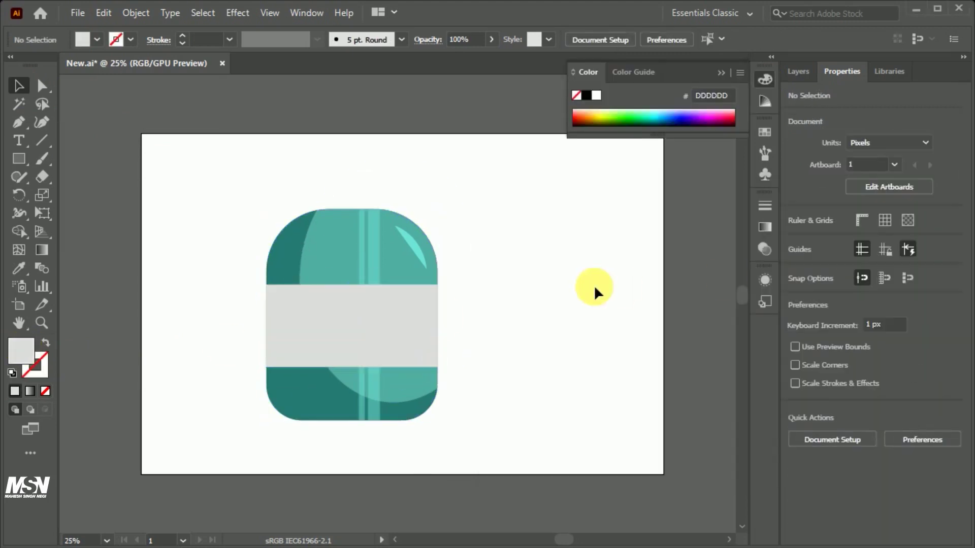
Draw a circle in the middle of the band filled blue 2F85A3
left_click(89, 193)
left_click_drag(314, 285, 391, 356)
key("v")
double_click(22, 350)
type("2F85A3")
left_click(855, 242)
Fill a copy circle lighter blue 4CAFC9 and shift it up and right
double_click(23, 351)
type("4CAFC9")
left_click(853, 250)
left_click_drag(370, 330, 374, 324)
Colour the small circle cyan and clip the circles inside the base circle
double_click(22, 350)
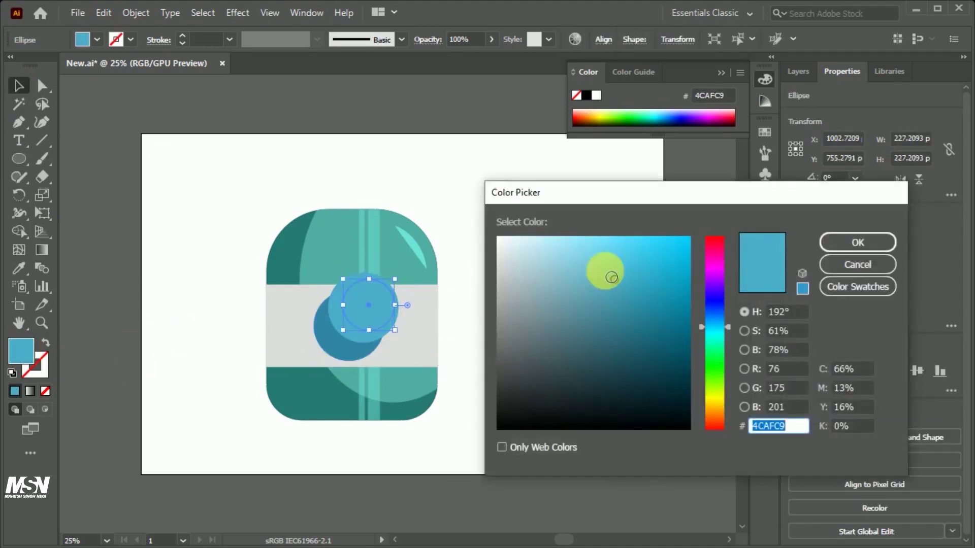
left_click(603, 289)
left_click(855, 242)
left_click(337, 355)
left_click(344, 283, "shift")
key("ctrl+7")
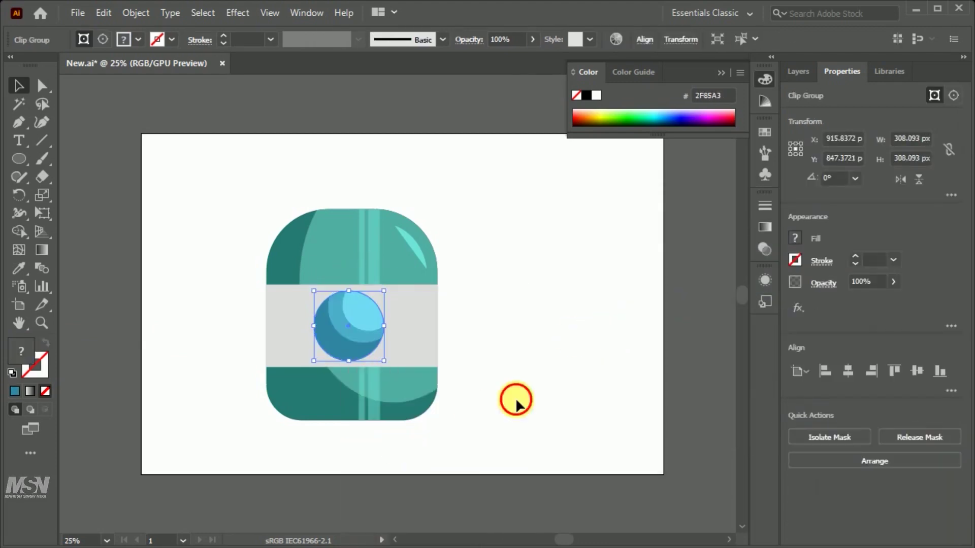
Build a white cross from two bars on the circle at 70% opacity
left_click(472, 405)
left_click_drag(22, 156, 50, 147)
left_click_drag(338, 304, 353, 358)
key("v")
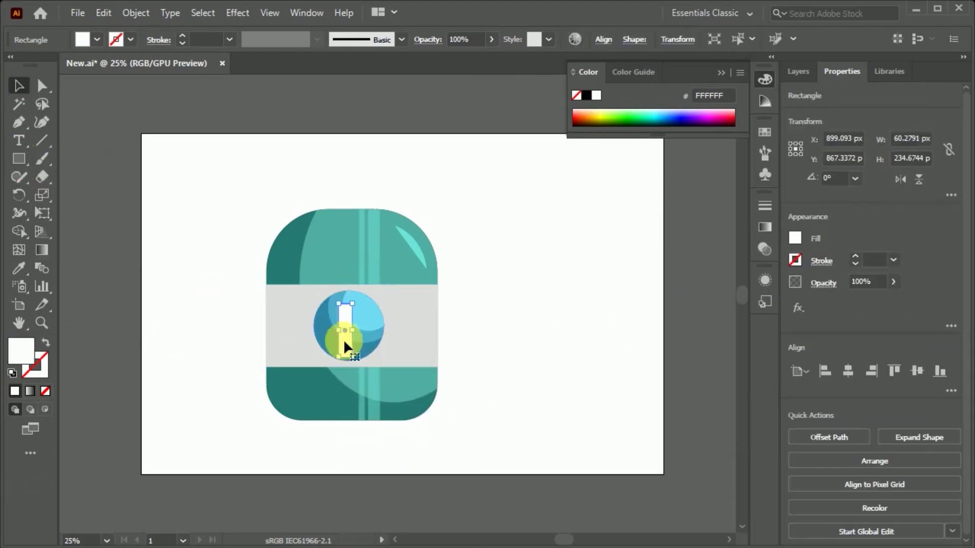
left_click(348, 349, "shift")
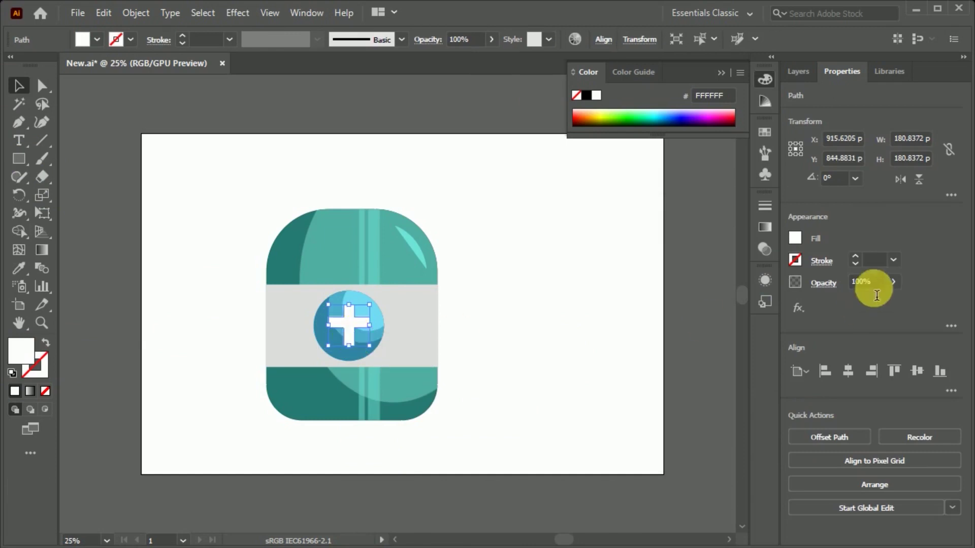
type("70")
left_click(653, 348)
left_click(341, 330)
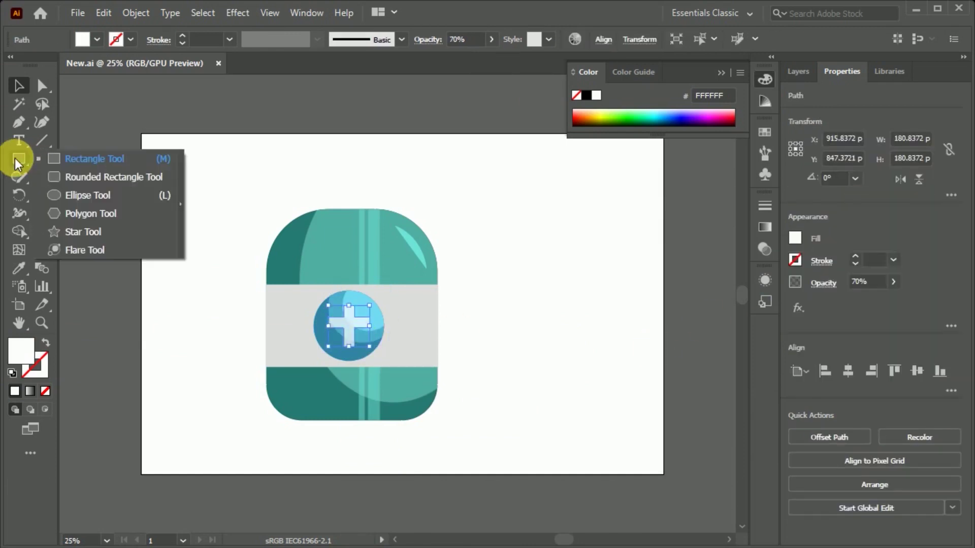
Draw a large white ellipse tilted across the label band
left_click_drag(19, 159, 76, 193)
left_click_drag(360, 300, 442, 334)
key("v")
left_click_drag(466, 382, 442, 322)
double_click(20, 351)
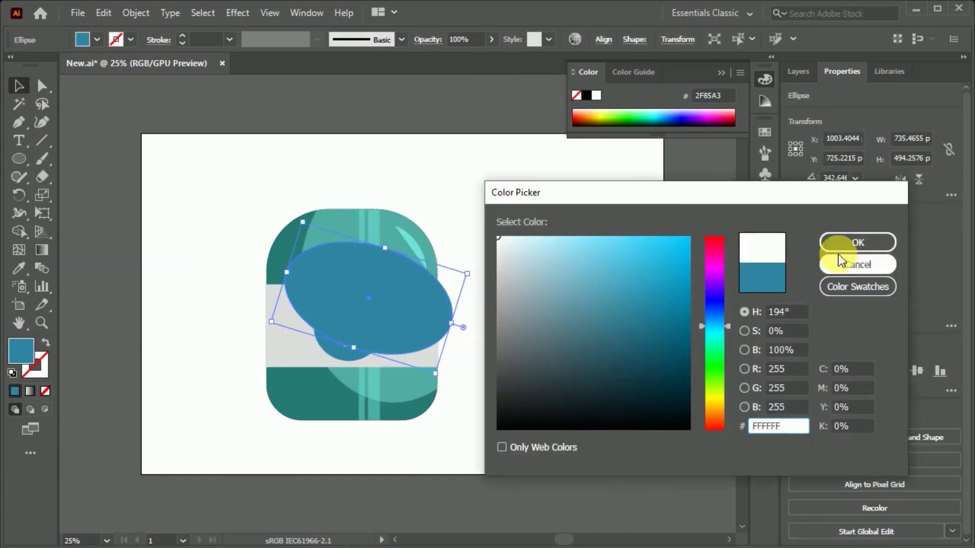
left_click(838, 246)
key("ctrl+shift+a")
Give the band a lighter grey and cut the circle's area out of it
left_click(309, 257)
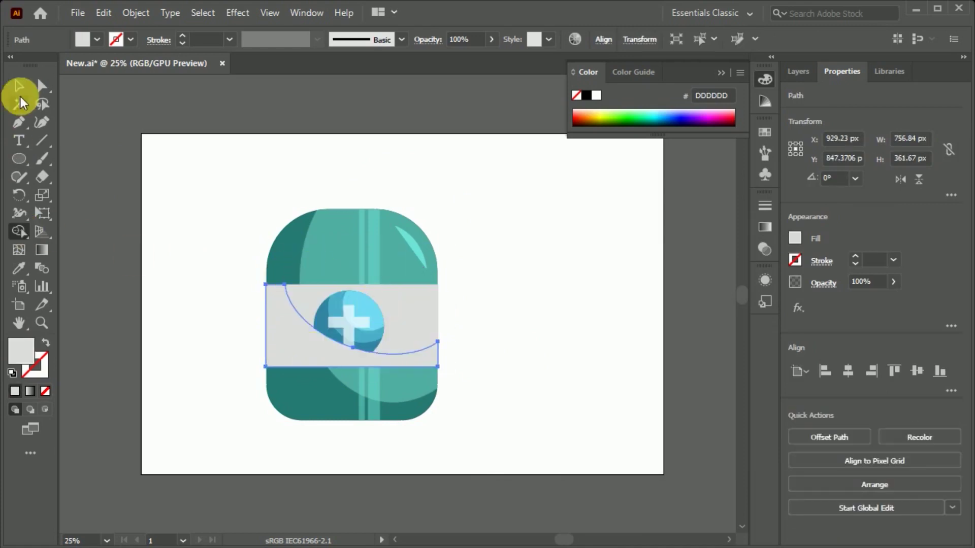
left_click(421, 312)
double_click(21, 351)
left_click(856, 241)
key("ctrl+shift+a")
key("l")
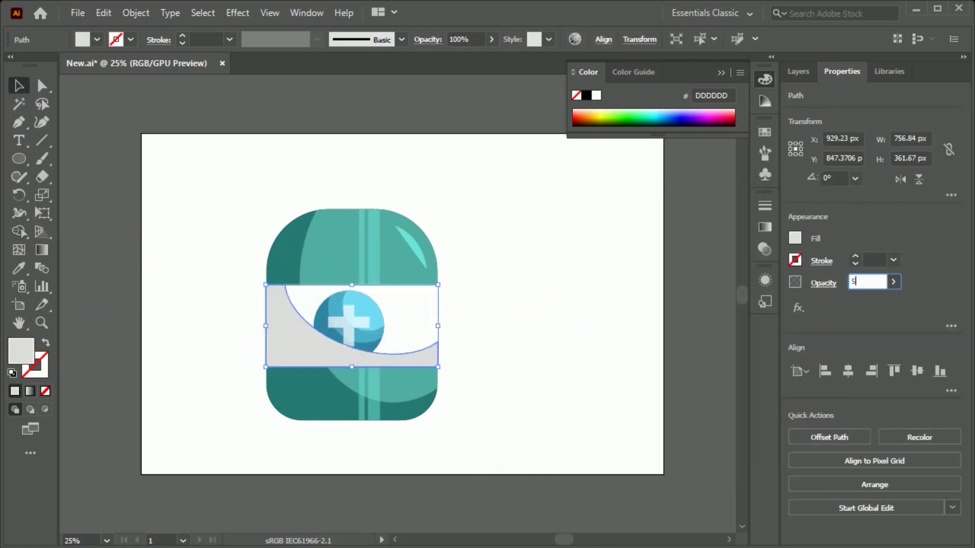
left_click_drag(394, 365, 389, 360)
left_click(293, 336, "shift")
key("shift+m")
Set the band fill to the paler F0F2F2
left_click(17, 87)
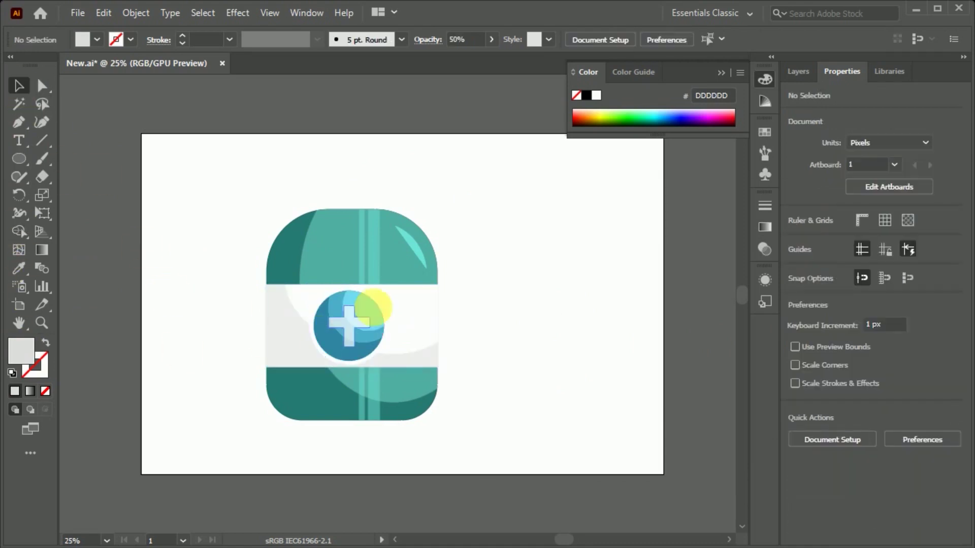
left_click(369, 305)
double_click(22, 349)
left_click(504, 244)
left_click(855, 242)
left_click(523, 348)
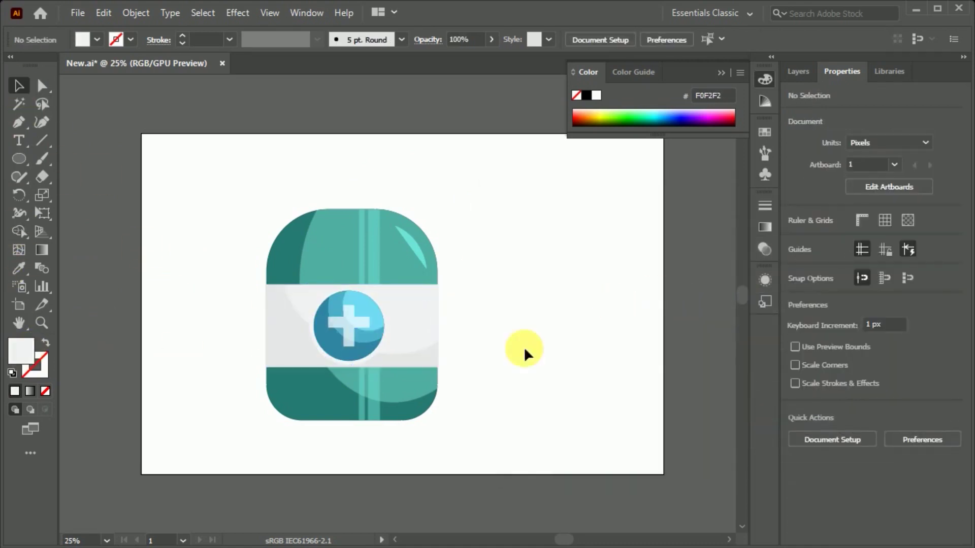
Fill the highlight area inside the band light grey C7C9C9
left_click(406, 305)
double_click(21, 350)
left_click(857, 242)
left_click(639, 302)
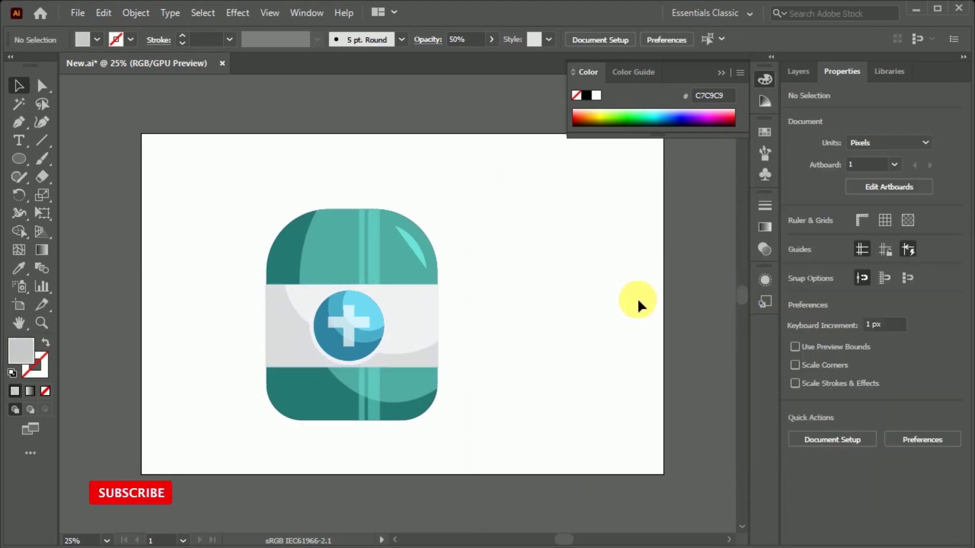
left_click(433, 325)
Move the whole bottle slightly lower on the page
left_click(352, 331)
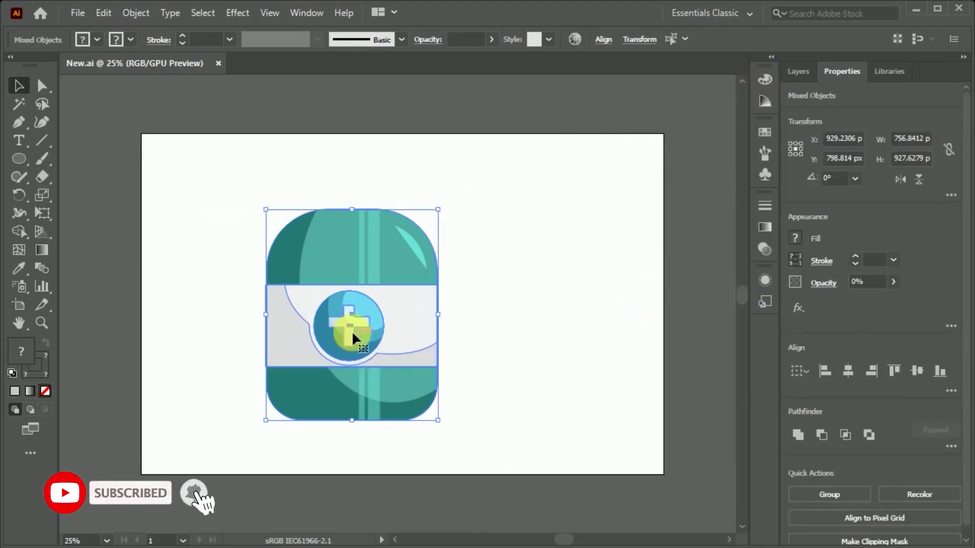
left_click_drag(352, 330, 351, 345)
left_click(193, 264)
left_click_drag(18, 159, 63, 163)
left_click(63, 163)
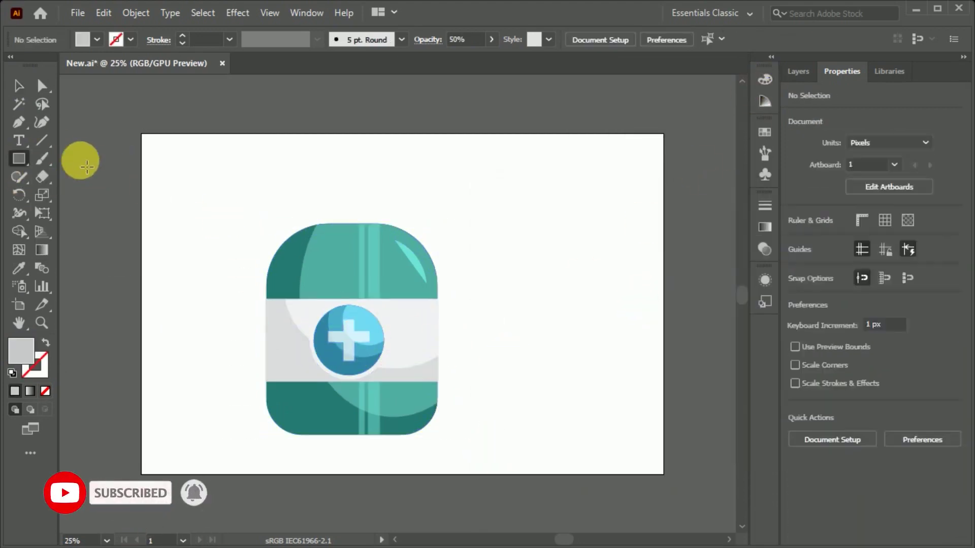
Draw a pale-filled rectangle and resize it into a neck strip above the bottle
left_click_drag(322, 223, 381, 234)
key("v")
double_click(795, 238)
left_click(829, 242)
mouse_move(319, 208)
left_mouse_down()
mouse_move(349, 207)
mouse_move(352, 175)
left_mouse_up()
Make a crimson B50D35 cap with rounded corners on top of the bottle
double_click(794, 238)
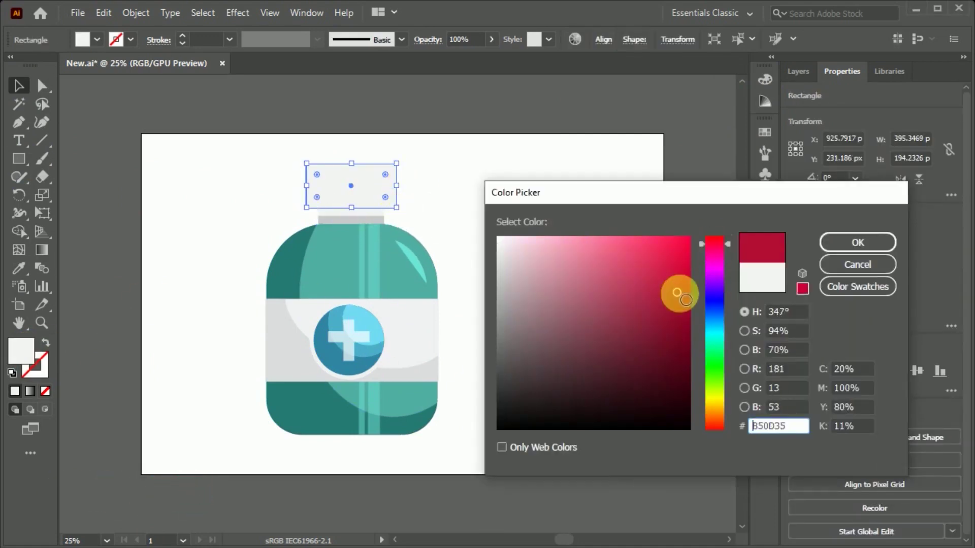
left_click(859, 244)
key("a")
left_click_drag(385, 174, 358, 173)
key("v")
double_click(20, 351)
left_click(682, 331)
left_click(871, 244)
left_click(595, 261)
Draw a thin dark-red vertical bar to the left of the cap
left_click(15, 158)
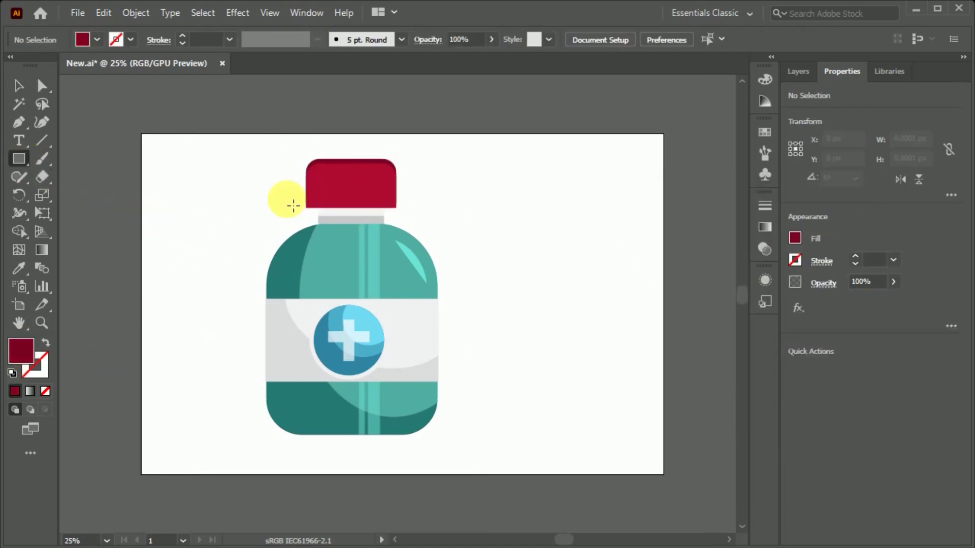
mouse_move(283, 167)
left_mouse_down()
mouse_move(289, 207)
mouse_move(314, 198)
left_mouse_up()
key("v")
double_click(21, 351)
left_click(857, 241)
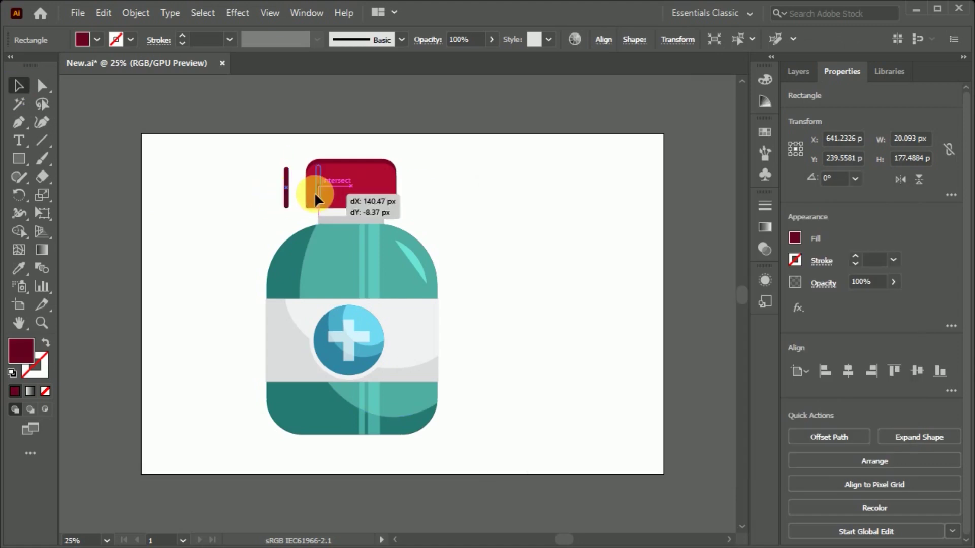
Blend two copies of the dark bar into evenly spaced ridges across the cap
left_click(135, 13)
left_click(465, 403)
left_click(647, 423)
left_click(738, 424)
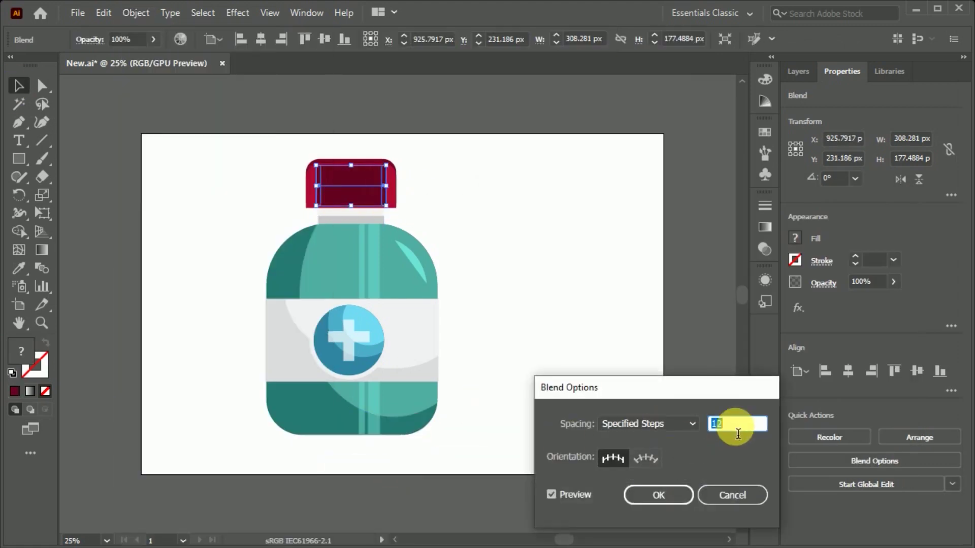
left_click(681, 495)
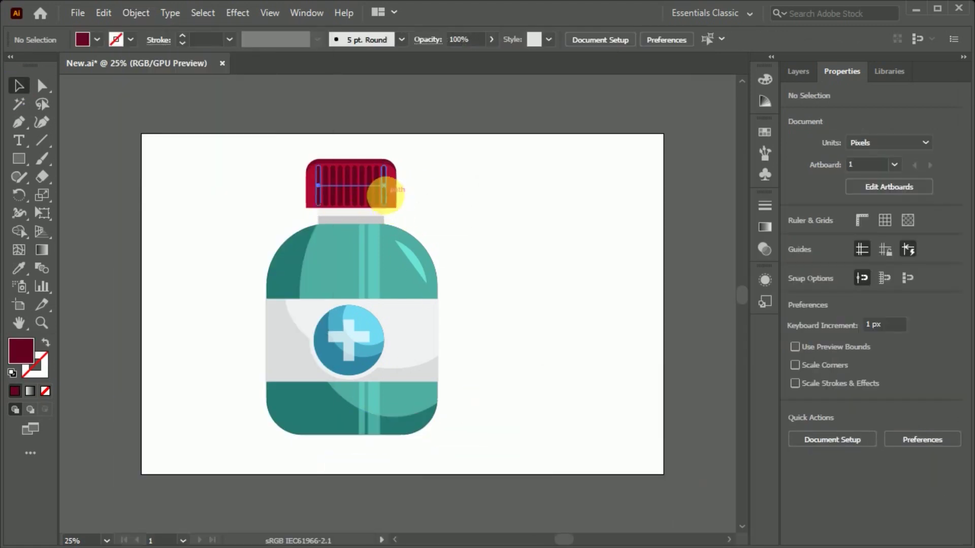
left_click(355, 169)
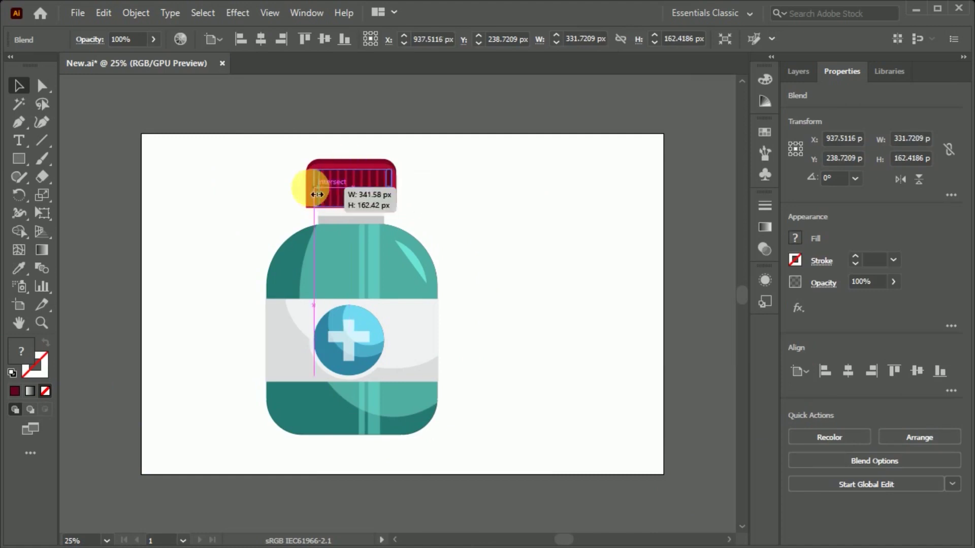
left_click_drag(317, 194, 316, 194)
left_click(446, 213)
Draw a tilted light-pink ellipse over the cap as a shine
left_click(81, 193)
mouse_move(401, 145)
left_mouse_down()
mouse_move(472, 216)
mouse_move(361, 169)
left_mouse_up()
double_click(20, 350)
left_click(853, 246)
key("v")
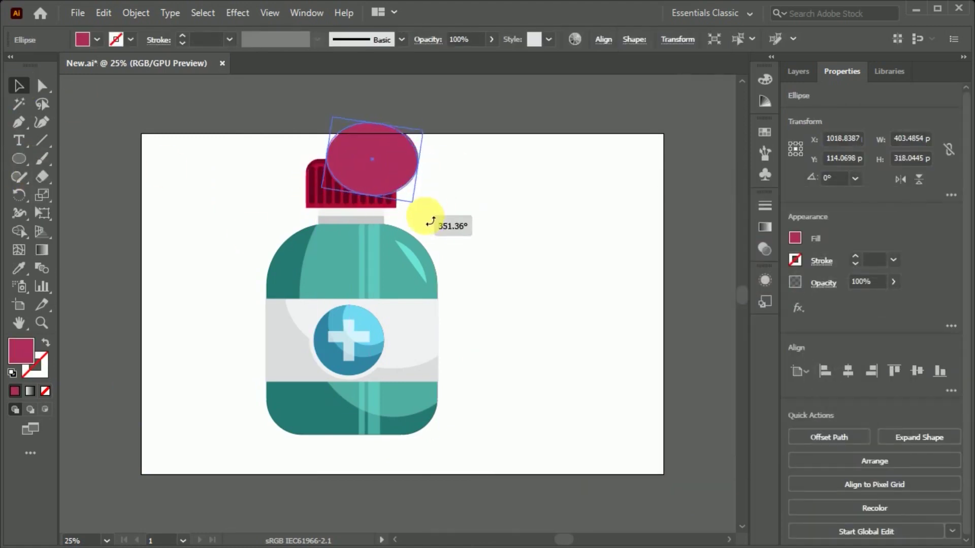
left_click(384, 175)
double_click(21, 350)
left_click(855, 241)
Clip the pink shine inside the cap shape and adjust its transparency
left_click(350, 188)
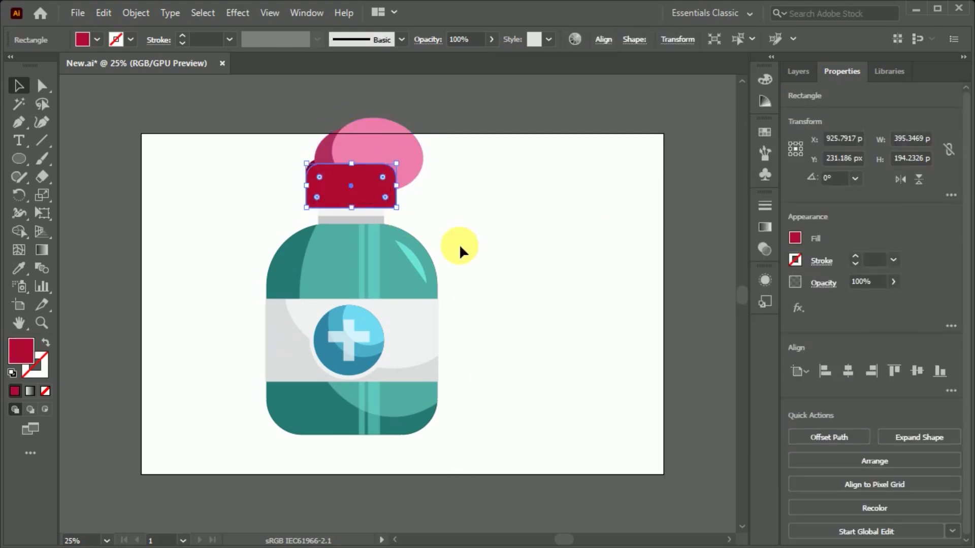
left_click(409, 153, "shift")
right_click(386, 231)
left_click(394, 320)
double_click(386, 185)
left_click(358, 180)
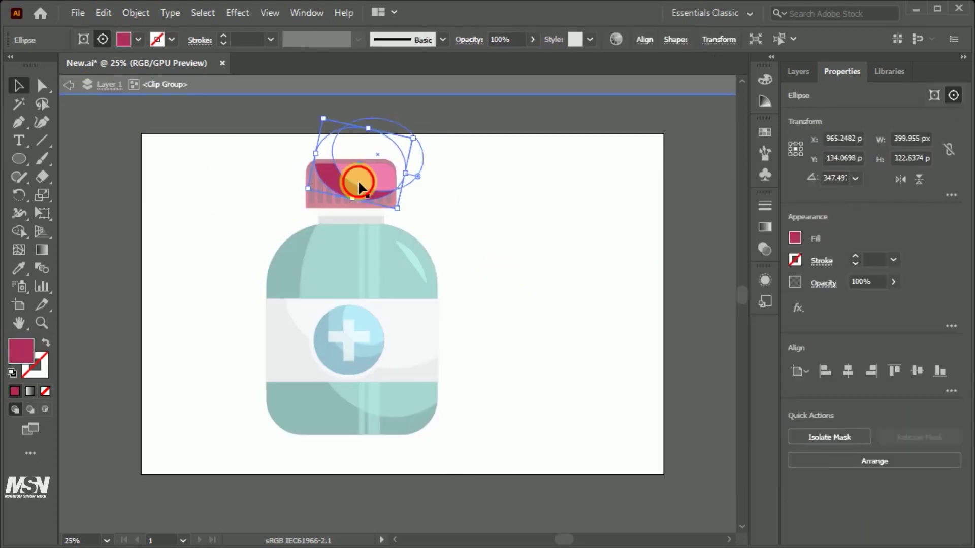
left_click(847, 288)
left_click(106, 138)
double_click(218, 204)
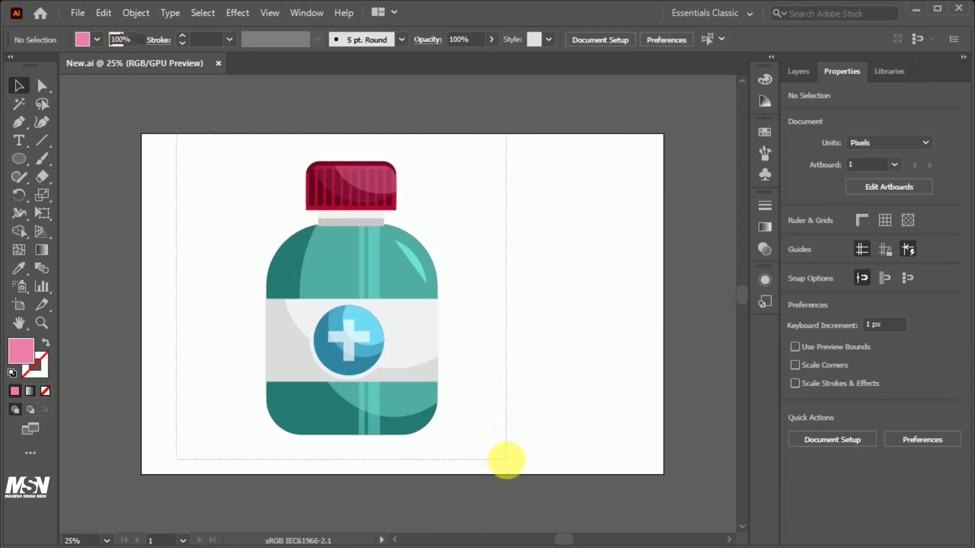
Group all the bottle parts and Alt-drag a copy beside it
left_click_drag(174, 142, 508, 459)
left_click(136, 12)
key("Escape")
mouse_move(443, 307)
left_mouse_down()
mouse_move(489, 353)
mouse_move(305, 355)
left_mouse_up()
In Recolor Artwork, replace the left copy's first six colours with blues
left_click(103, 13)
left_click(379, 281)
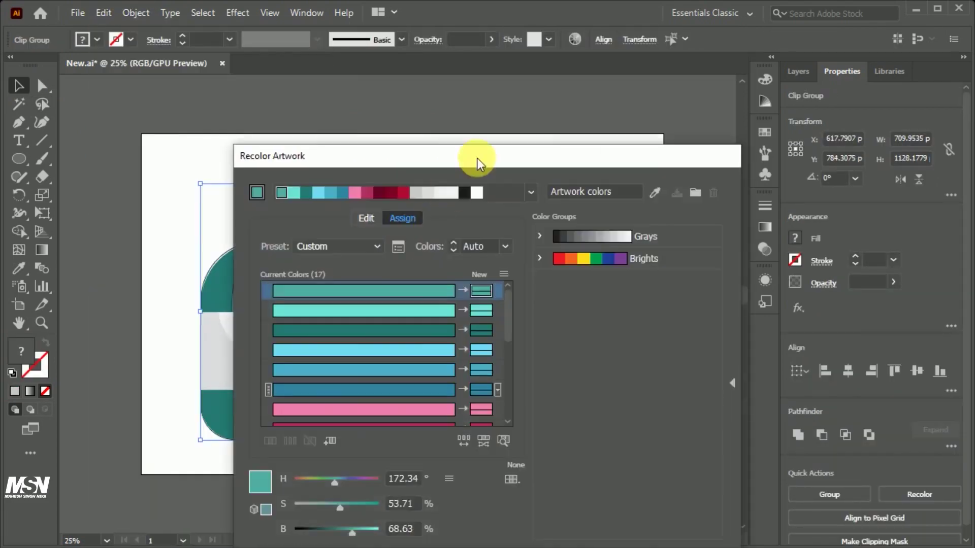
double_click(696, 200)
left_click(858, 243)
double_click(696, 219)
left_click(855, 242)
double_click(696, 239)
left_click(855, 242)
double_click(696, 260)
left_click(855, 241)
double_click(697, 280)
left_click(855, 241)
double_click(696, 299)
left_click(855, 242)
Replace the pink and crimson tones with yellow, browns, olive and a gold cap, then apply
double_click(696, 319)
left_click(856, 242)
scroll(710, 284, "down", 2)
double_click(696, 254)
left_click(856, 242)
double_click(696, 273)
left_click(856, 242)
double_click(697, 292)
left_click(856, 242)
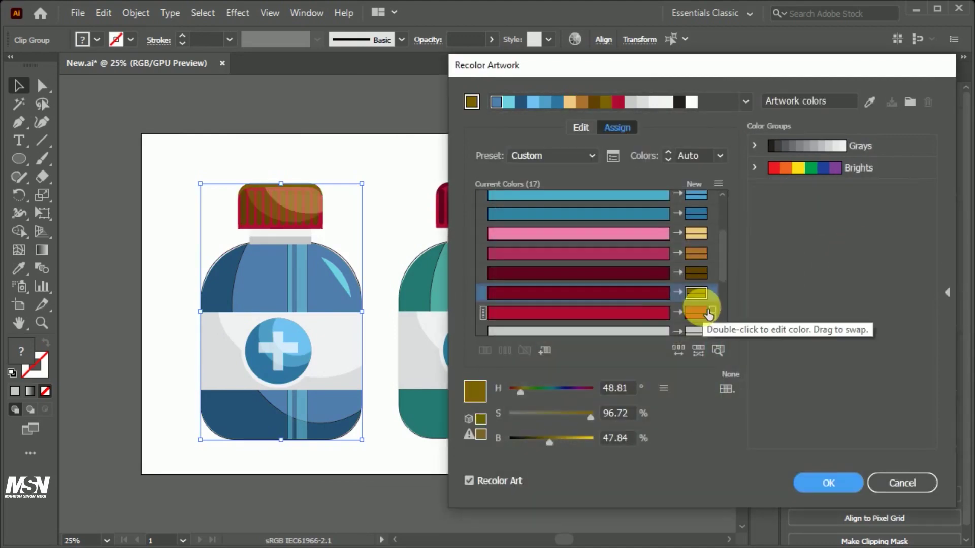
double_click(696, 312)
left_click(856, 242)
scroll(720, 285, "down", 2)
scroll(724, 313, "down", 2)
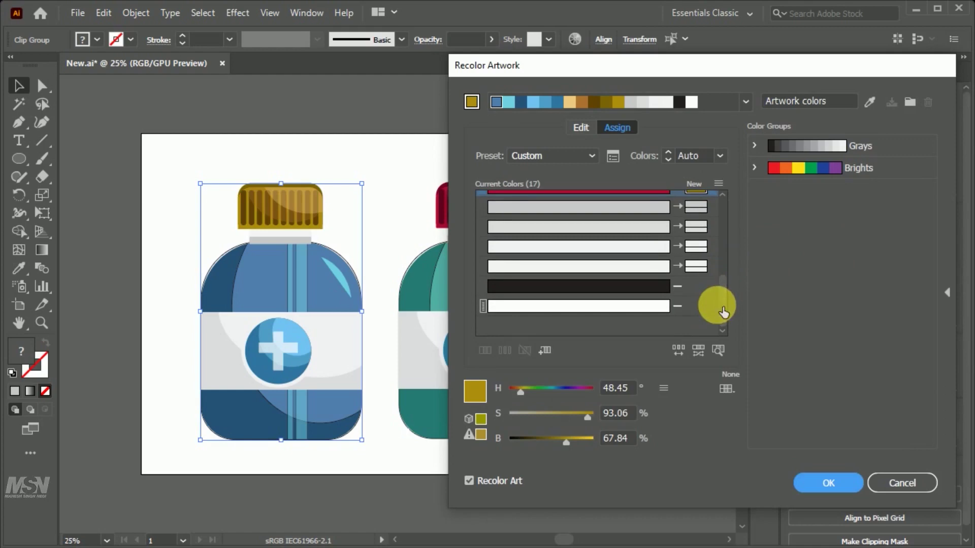
left_click(801, 489)
Draw a large perfect circle centred between the bottles
left_click(135, 156)
key("l")
left_click_drag(240, 172, 531, 463)
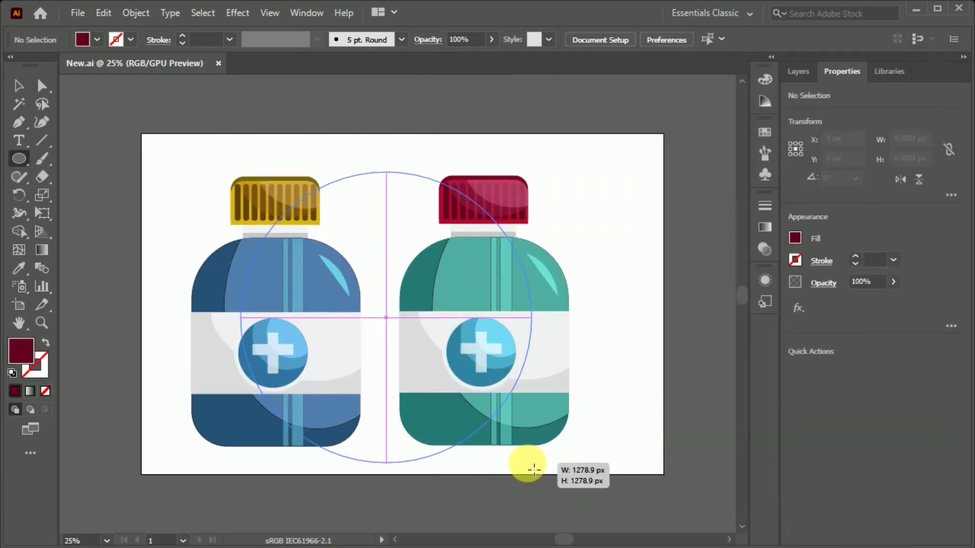
Fill the circle blue and send it behind the bottles
left_click(22, 349)
left_click(686, 298)
left_click(870, 242)
key("ctrl+shift+bracketleft")
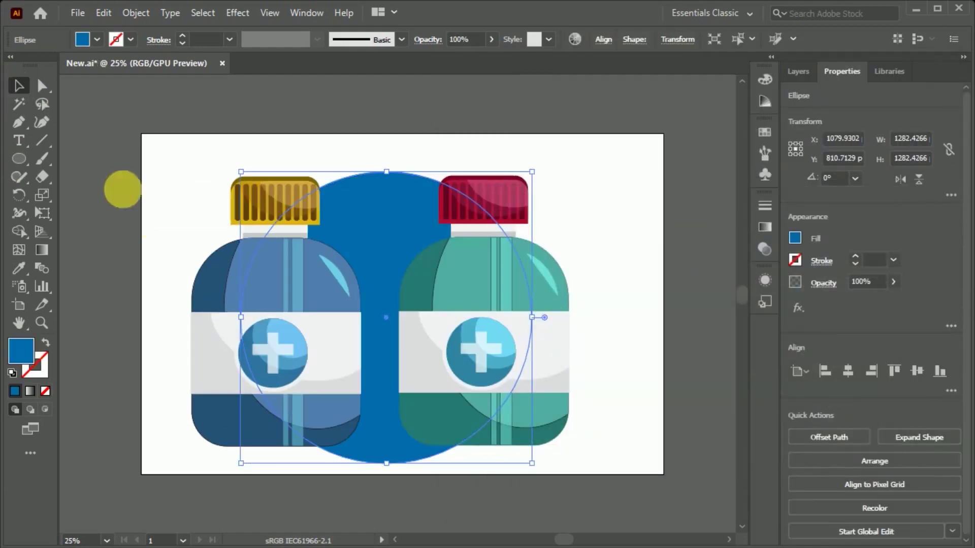
Enlarge the artboard and scale the blue circle up slightly
key("shift+o")
left_click_drag(403, 475, 403, 506)
left_click_drag(664, 322, 682, 322)
key("v")
left_click_drag(531, 317, 548, 322)
Draw a 10 pt black ground line below the bottles and copy segments into two more rows
key("ctrl+shift+a")
left_click_drag(162, 468, 648, 470)
left_click(35, 365)
left_click(914, 476)
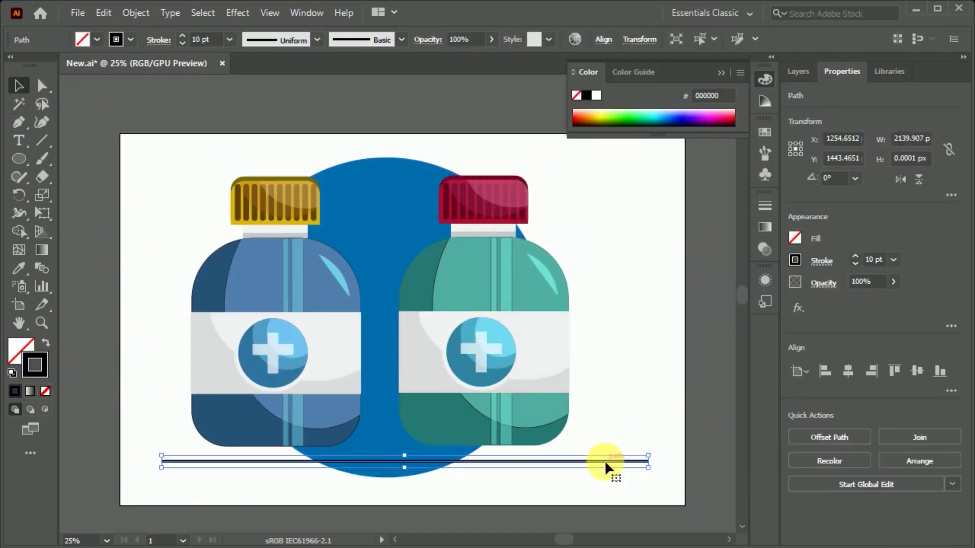
left_click_drag(514, 491, 513, 491)
left_click_drag(449, 483, 345, 487)
key("ctrl+shift+a")
Flatten the circle's bottom by subtracting a rectangle drawn over it
key("m")
left_click_drag(274, 454, 501, 496)
key("shift+x")
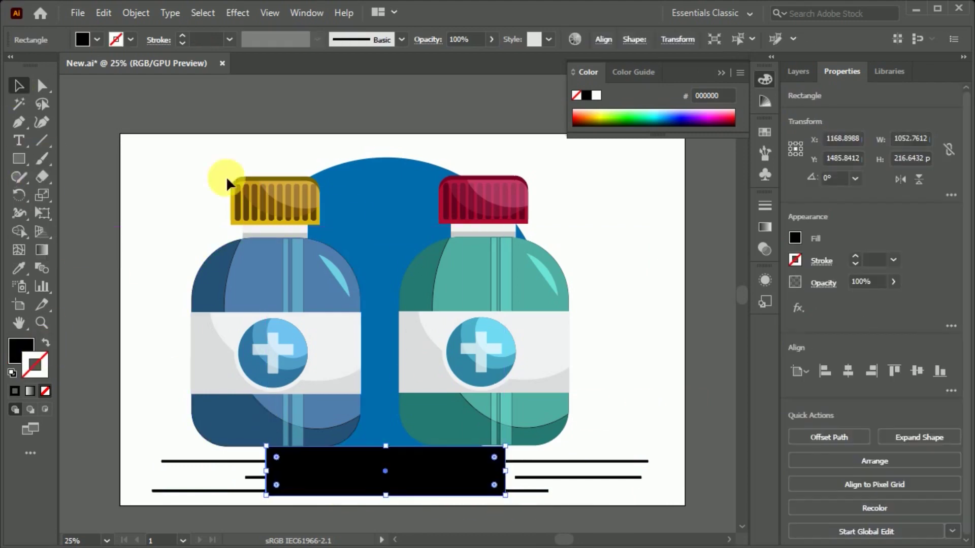
left_click(229, 178, "shift")
key("shift+m")
left_click(330, 474, "alt")
left_click(15, 89)
left_click(625, 410)
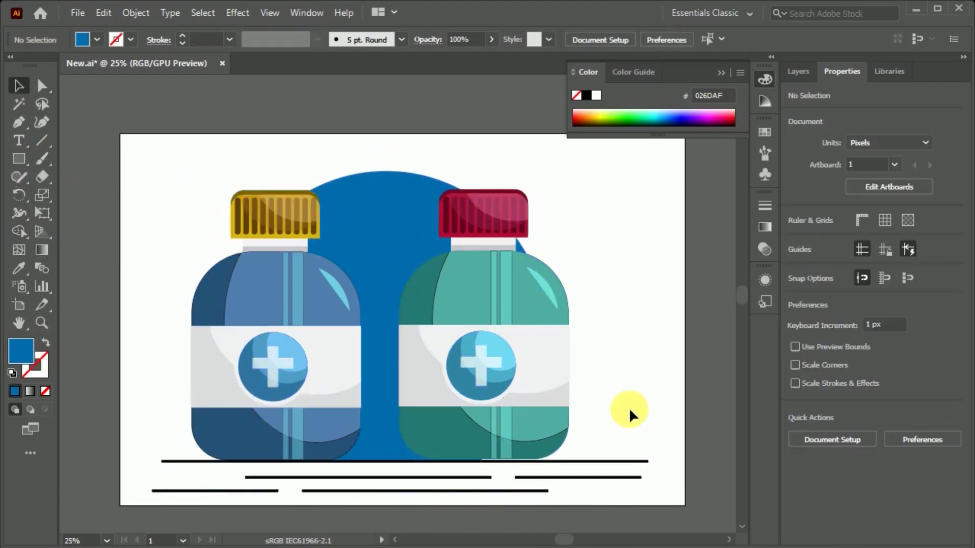
Shrink the teal bottle and move it to the front left
left_click(765, 78)
left_click_drag(616, 207, 461, 426)
mouse_move(570, 327)
left_mouse_down()
mouse_move(471, 379)
mouse_move(309, 387)
left_mouse_up()
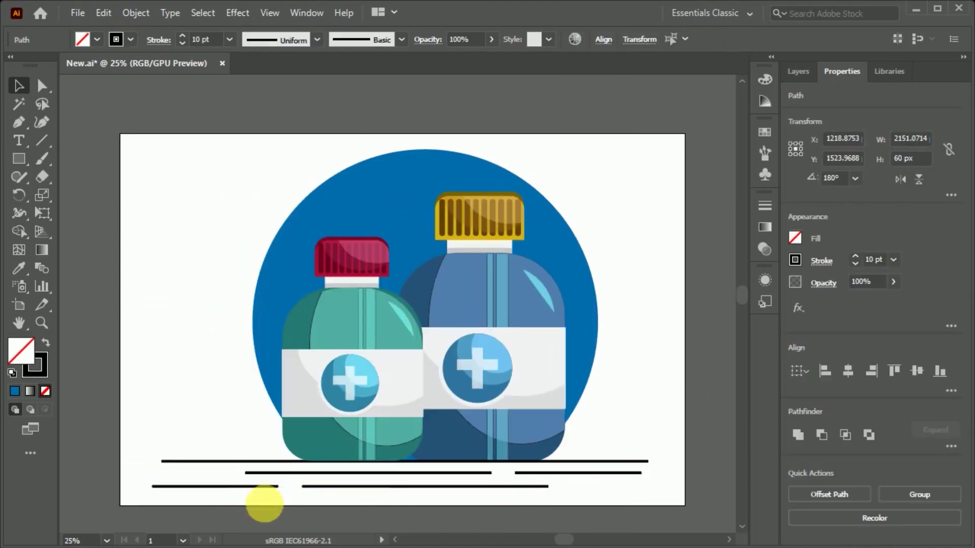
Shorten and shift the ground lines under the bottles
left_click(247, 504)
left_click_drag(247, 505, 543, 474)
left_click_drag(653, 472, 605, 472)
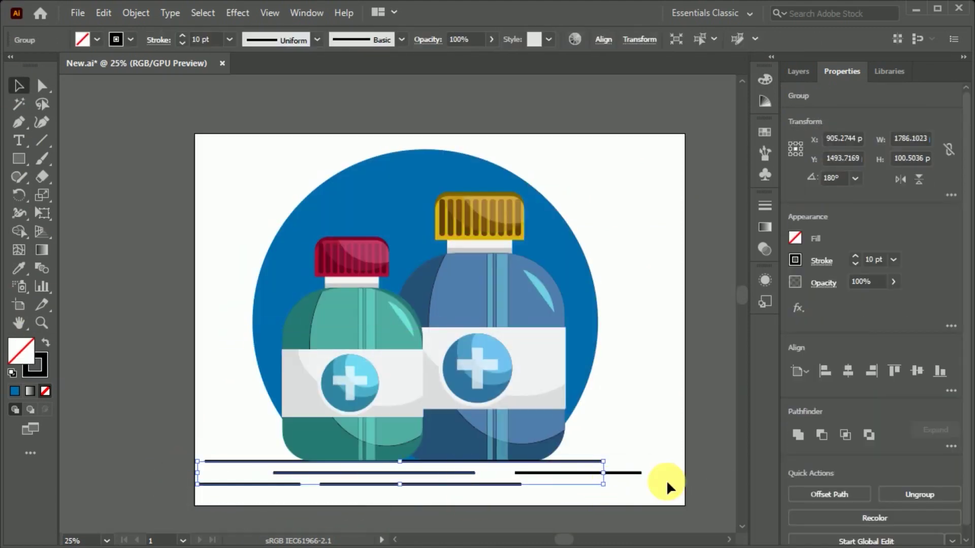
right_click(616, 289)
left_click(706, 261)
Group all the artwork and centre it on the artboard
left_click_drag(705, 260, 224, 496)
key("ctrl+g")
left_click(858, 370)
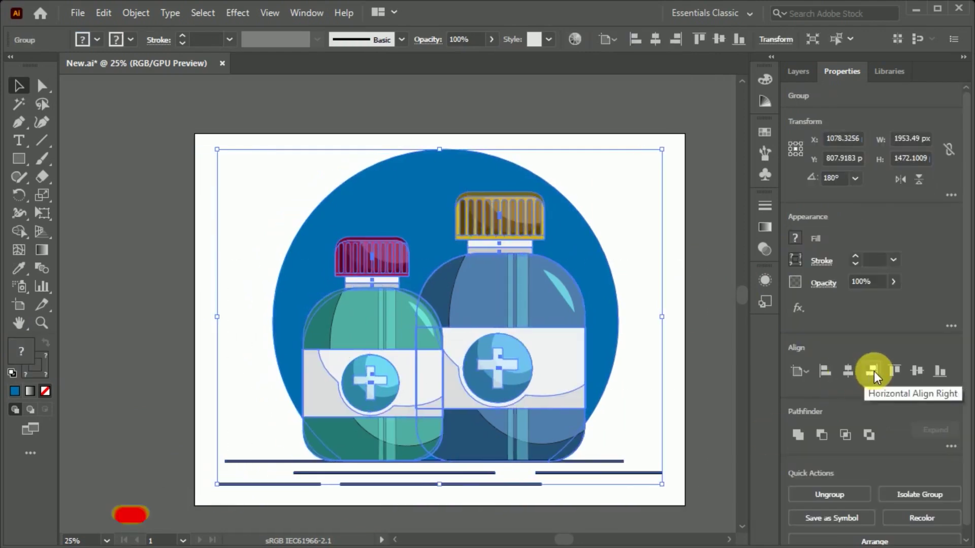
left_click(718, 421)
Add a full-artboard light green rectangle behind the artwork at 50% opacity
left_click(18, 159)
left_click_drag(194, 134, 685, 505)
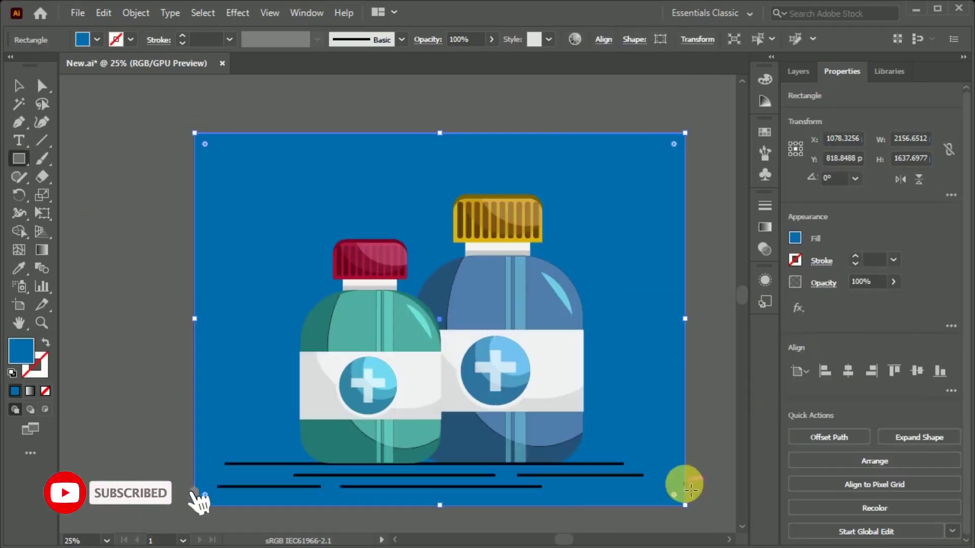
double_click(21, 350)
left_click(714, 366)
left_click(562, 239)
left_click(857, 242)
key("ctrl+shift+bracketleft")
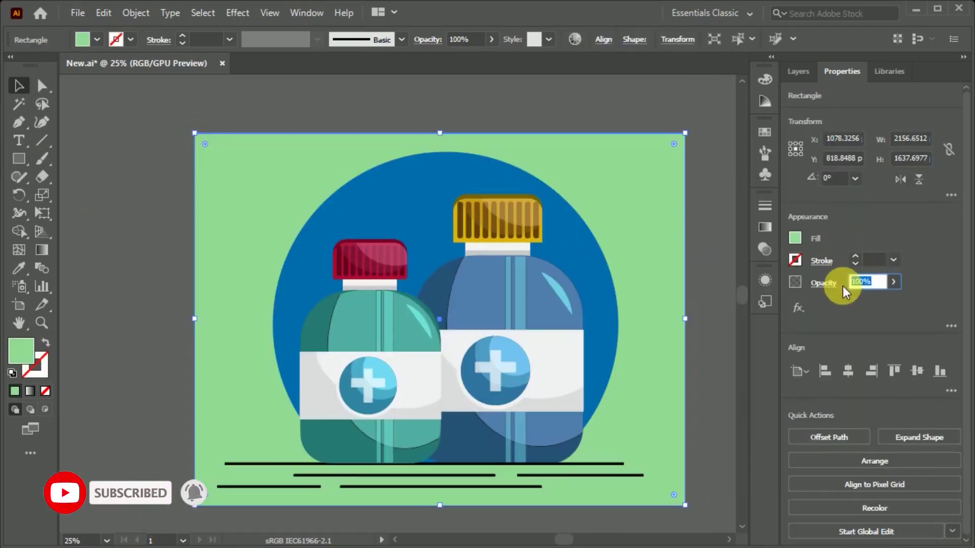
type("50")
key("Return")
Place a cross shape at the top-left, sized to about 150 px
left_click_drag(221, 167, 242, 225)
left_click_drag(203, 188, 283, 220)
left_click(17, 97)
Make the cross white and copy it to the right of the circle
left_click(294, 233)
left_click(279, 261)
left_click_drag(296, 250, 609, 396, "alt")
key("backslash")
left_click_drag(261, 189, 316, 185)
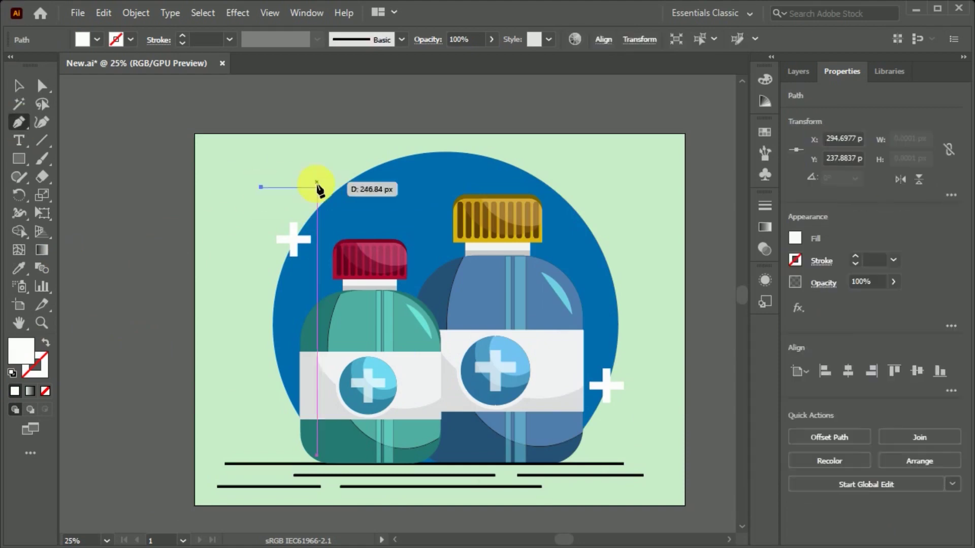
Add a short white line near the top-left and deepen the background green
left_click(894, 260)
left_click(914, 468)
left_click(237, 161)
left_click(147, 175)
mouse_move(242, 164)
left_mouse_down()
mouse_move(308, 186)
mouse_move(394, 175)
mouse_move(617, 267)
left_mouse_up()
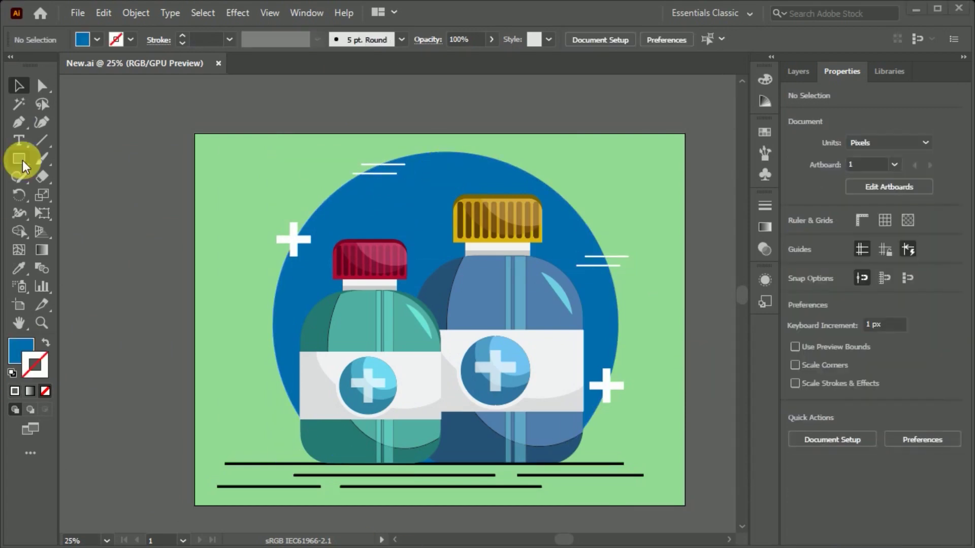
Apply Plastic Wrap with Highlight Strength 13 to the left bottle group
left_click(330, 422)
left_click(765, 279)
left_click(619, 384)
left_click(823, 249)
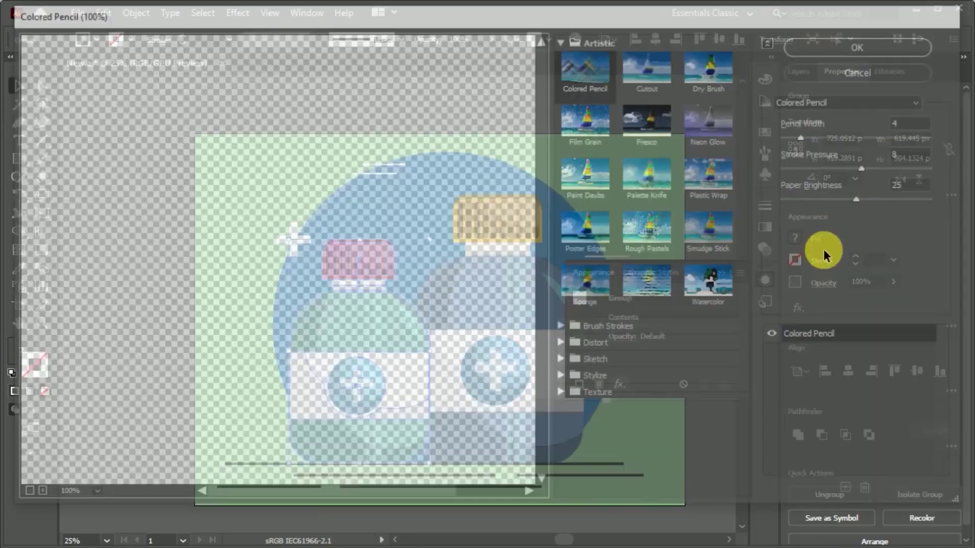
left_click(84, 500)
left_click(78, 235)
left_click(718, 175)
left_click_drag(900, 136, 882, 145)
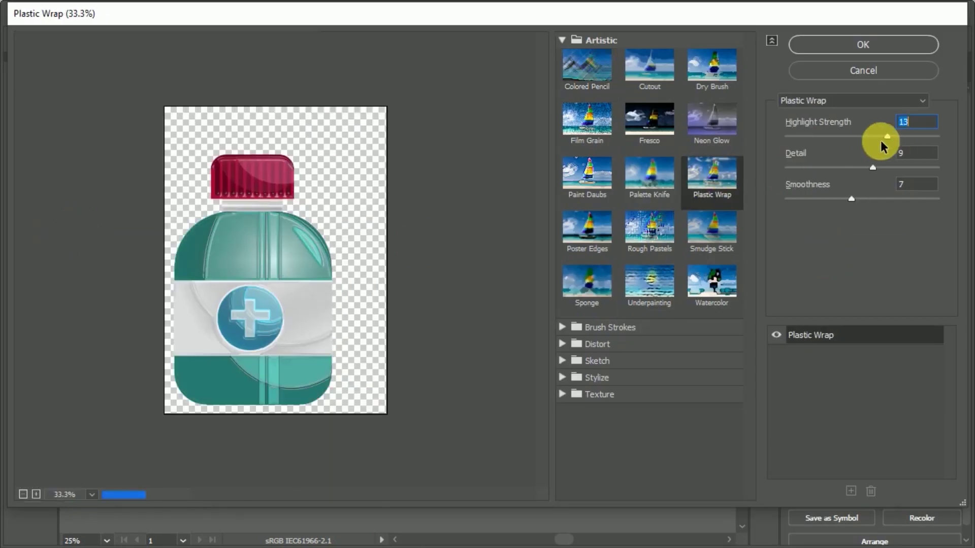
left_click(861, 47)
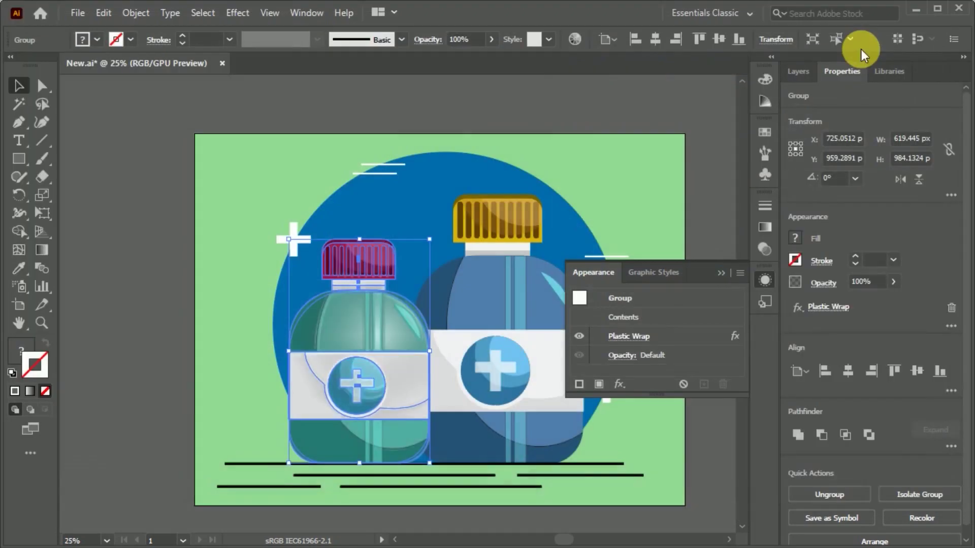
Apply the same Plastic Wrap effect to the right bottle group
left_click(711, 354)
left_click(496, 305)
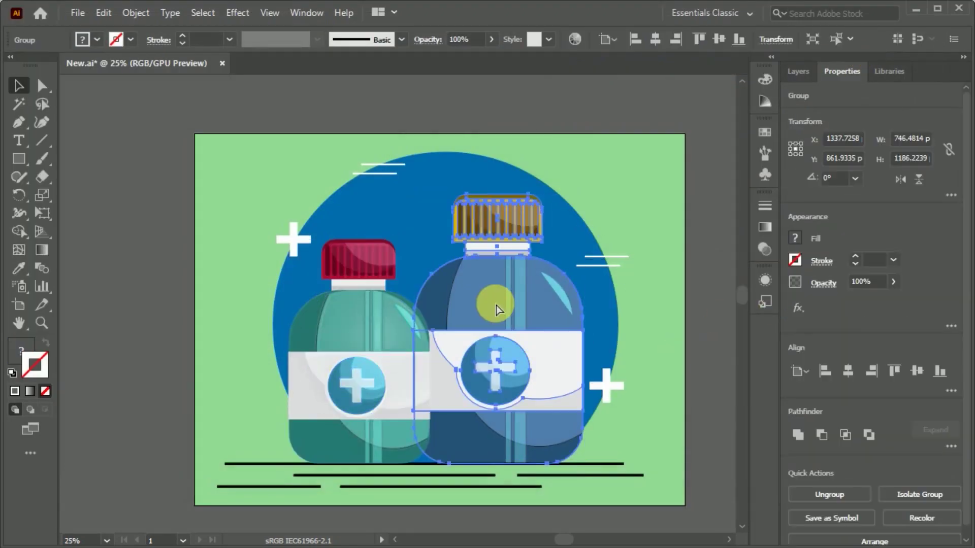
left_click(619, 379)
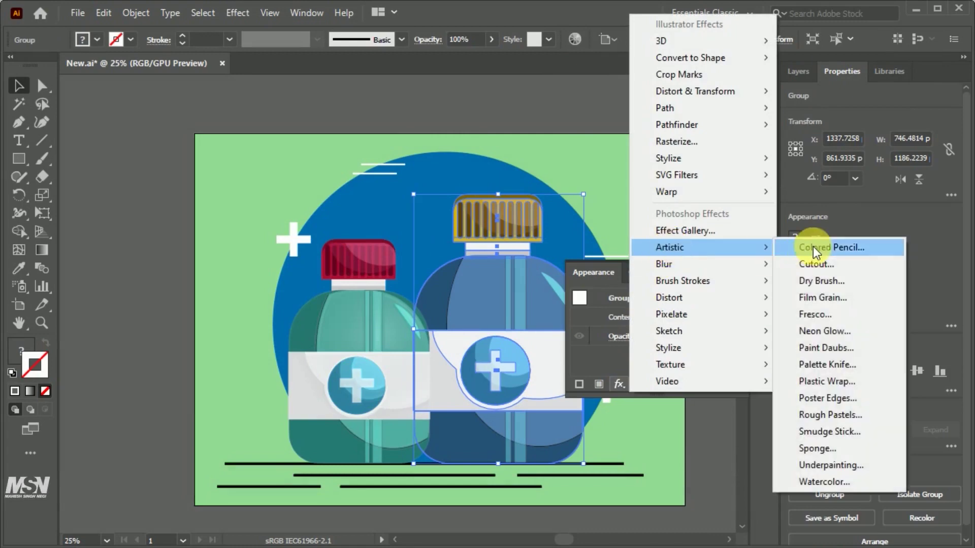
left_click(812, 246)
left_click(90, 495)
left_click(77, 224)
left_click(711, 175)
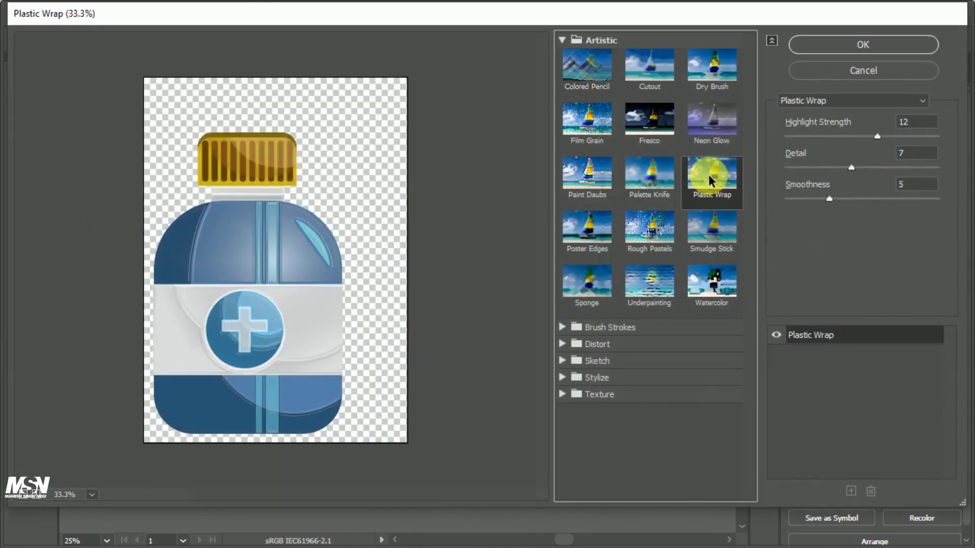
left_click(858, 45)
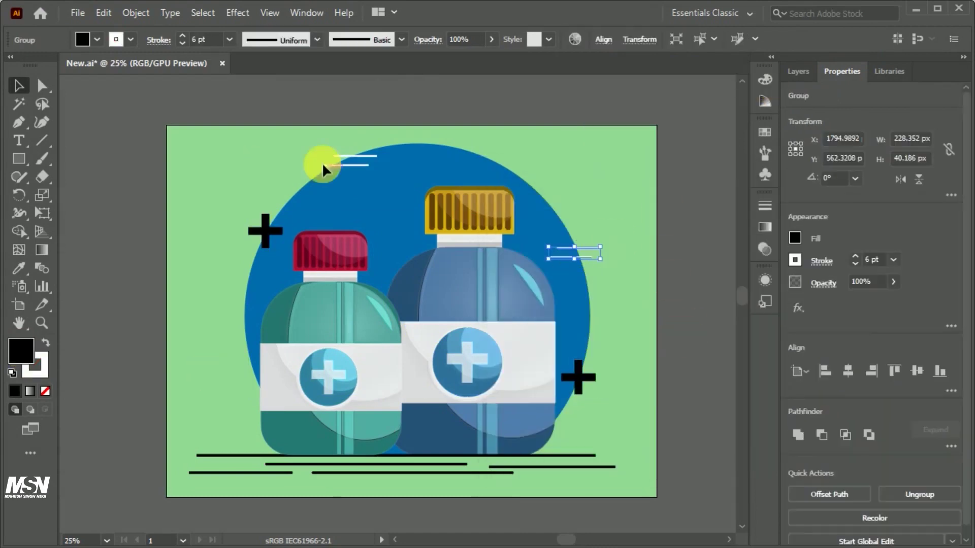
Move the black crosses and the top-left pair of short lines around the circle
mouse_move(581, 388)
left_mouse_down()
mouse_move(475, 165)
mouse_move(487, 163)
left_mouse_up()
mouse_move(358, 165)
left_mouse_down()
mouse_move(310, 191)
mouse_move(331, 189)
left_mouse_up()
left_click_drag(578, 378, 588, 349)
left_click(260, 249)
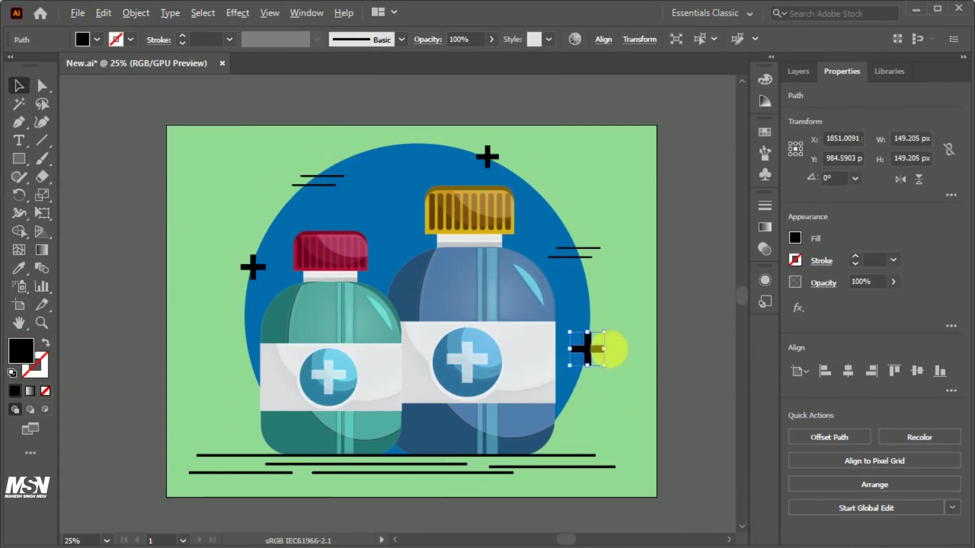
Add four-point sparkle stars at lower left and upper right, and set the top cross between the bottle caps
left_click_drag(489, 159, 483, 158)
left_click(19, 158)
left_click_drag(177, 258, 204, 283)
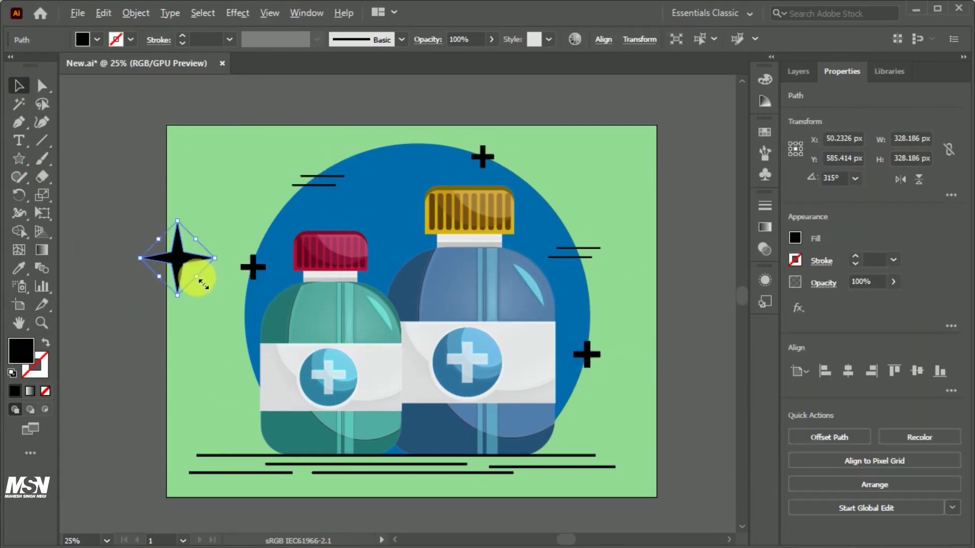
left_click_drag(247, 408, 574, 211)
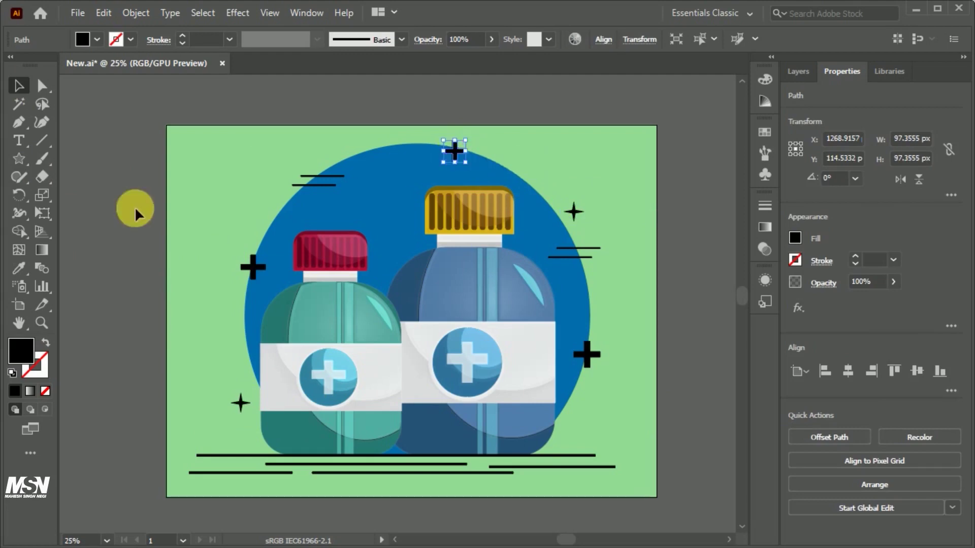
left_click_drag(443, 182, 370, 205)
left_click(407, 114)
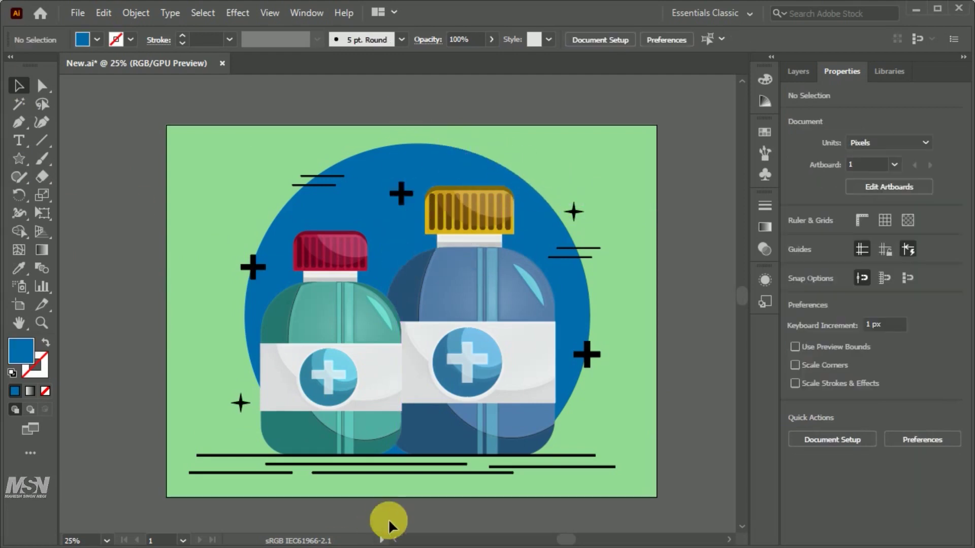
Fade the blue circle to 50% opacity and nudge the left cross and star
left_click(374, 431)
key("Return")
left_click(637, 276)
left_click(573, 212)
left_click_drag(247, 267, 245, 272)
left_click_drag(241, 350, 245, 311)
Build a two-tone capsule pill with a dark blue half and place copies at both bottle bases
left_click_drag(264, 249, 264, 231)
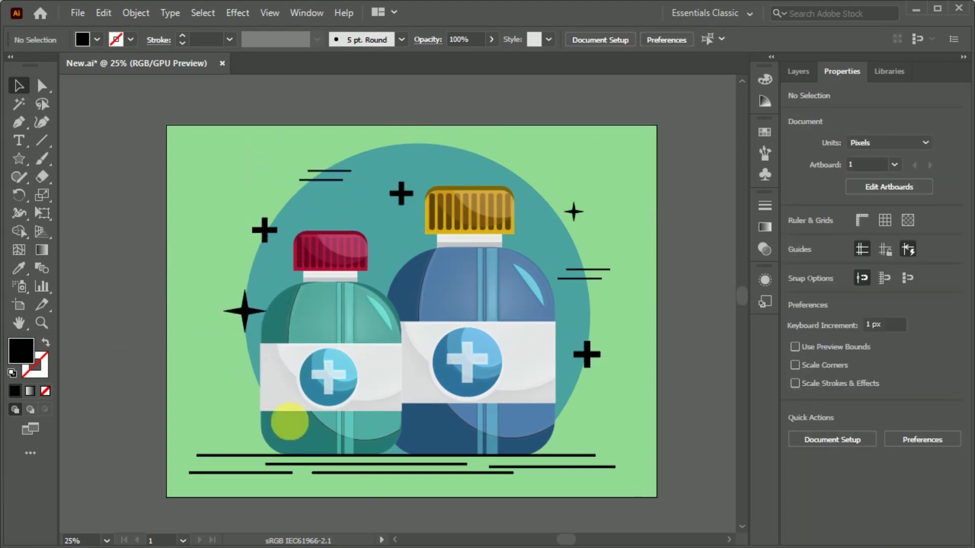
left_click(19, 159)
left_click(87, 157)
key("a")
mouse_move(125, 231)
left_mouse_down()
mouse_move(149, 263)
mouse_move(131, 229)
left_mouse_up()
key("v")
left_click_drag(133, 264, 199, 335)
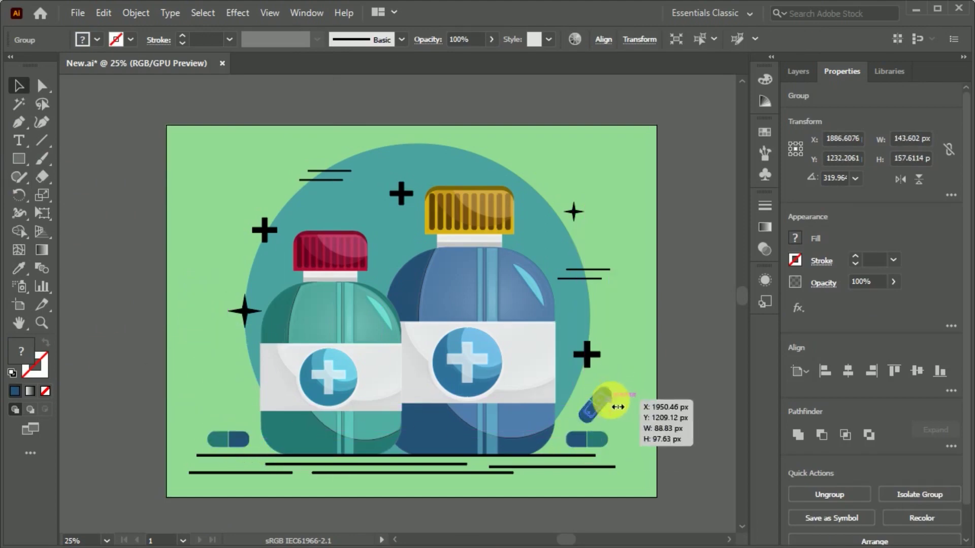
left_click_drag(607, 417, 608, 421)
left_click_drag(236, 428, 239, 429)
left_click(214, 441)
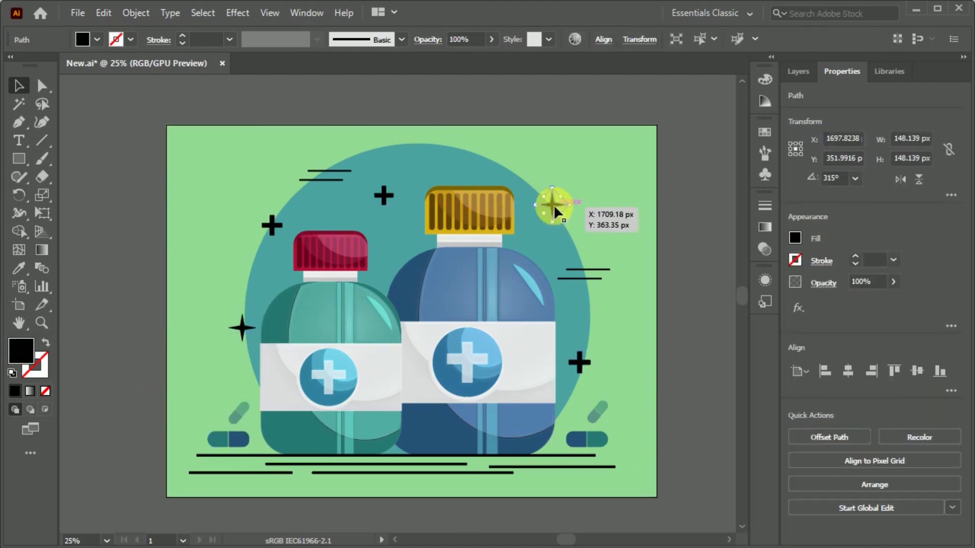
Rebalance the sparkles, right short lines, faded cross behind the bottles and left black cross
left_click_drag(556, 210, 532, 194)
left_click_drag(606, 286, 609, 289)
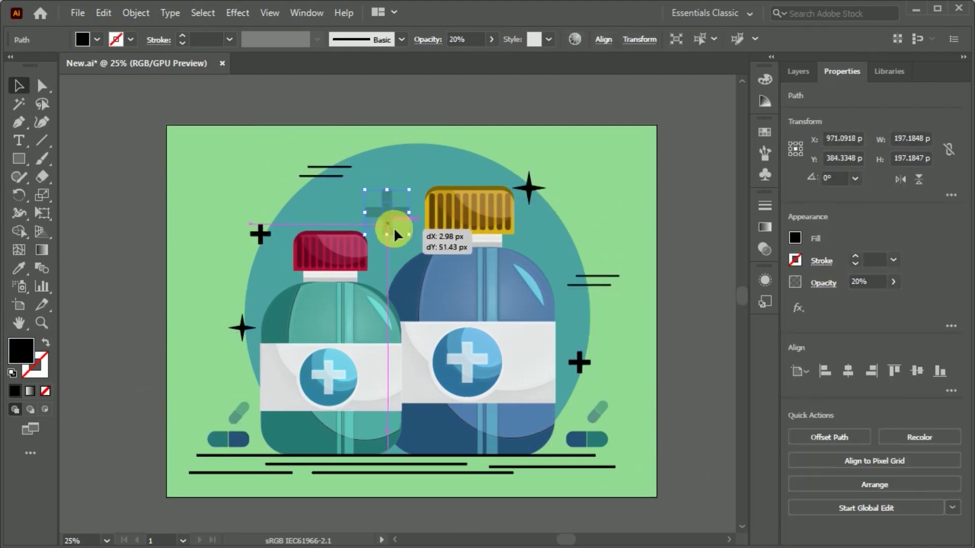
left_click_drag(395, 234, 395, 246)
left_click_drag(242, 327, 238, 334)
left_click_drag(272, 254, 282, 264)
left_click(713, 392)
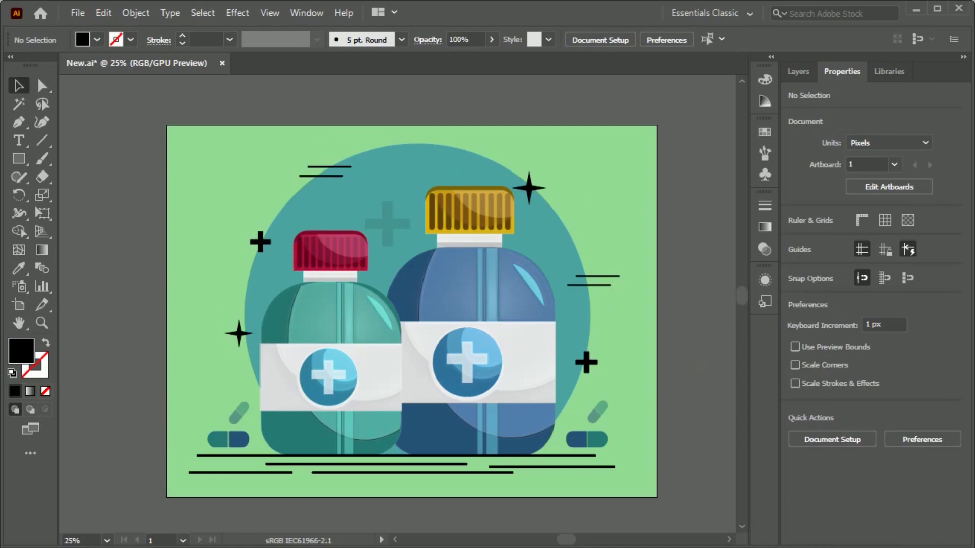